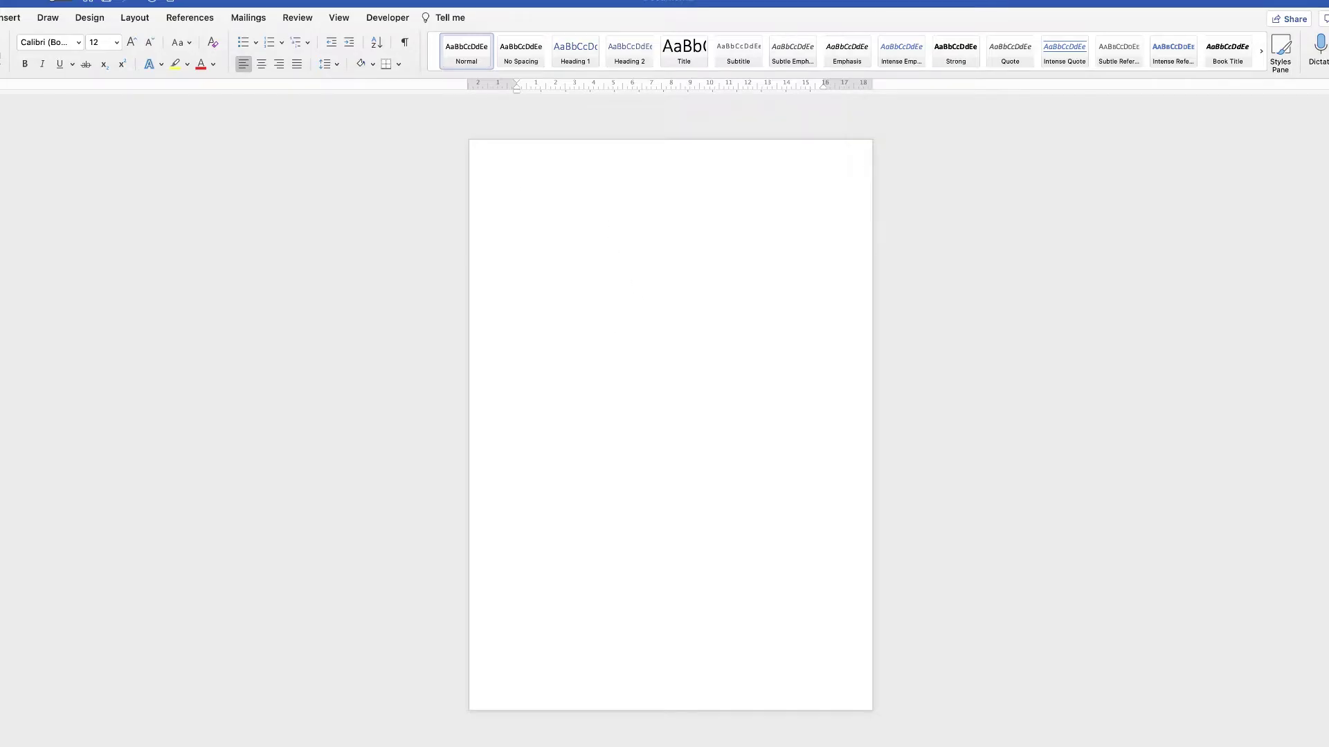
Step: Capture the Lorem Ipsum heading and four text sections on lipsum.com in the browser and place the screenshot in the blank Word document
left_click(346, 746)
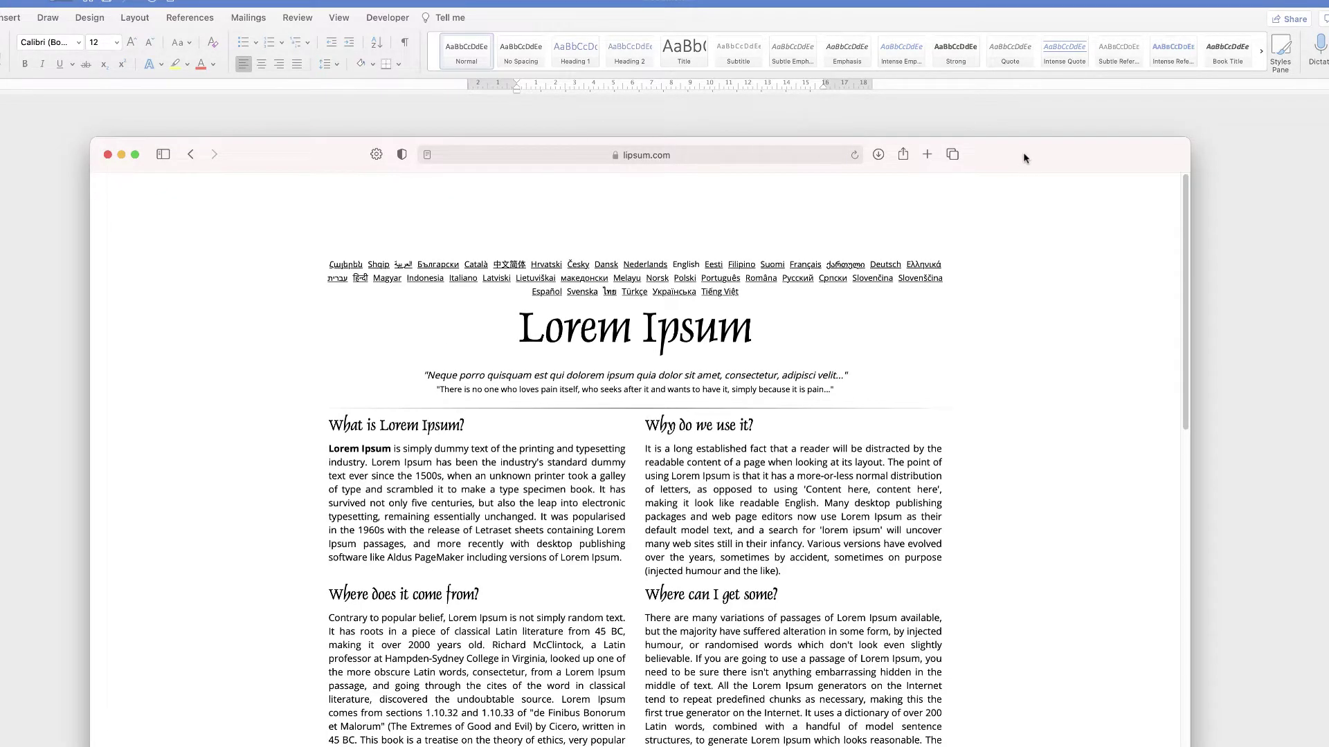
left_click_drag(1016, 159, 1024, 76)
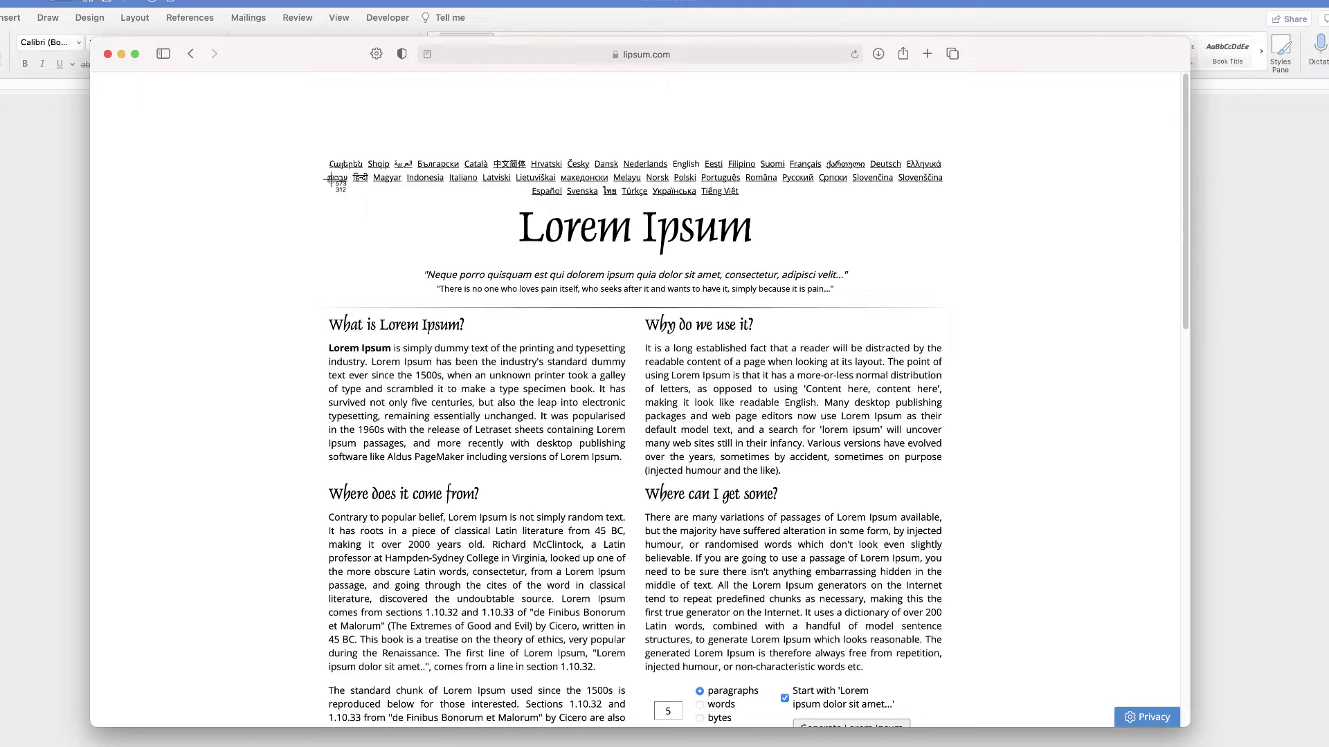
left_click_drag(278, 198, 994, 684)
left_click(121, 54)
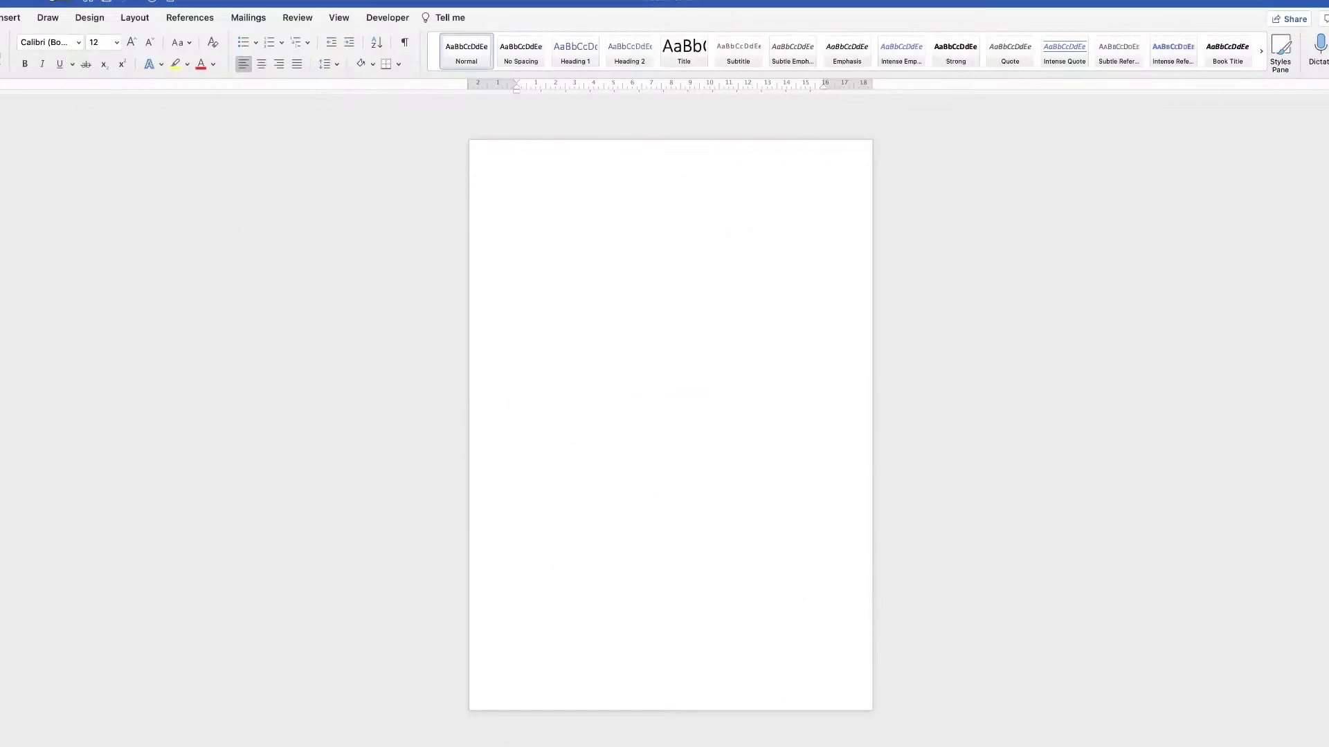
left_click_drag(1194, 182, 641, 308)
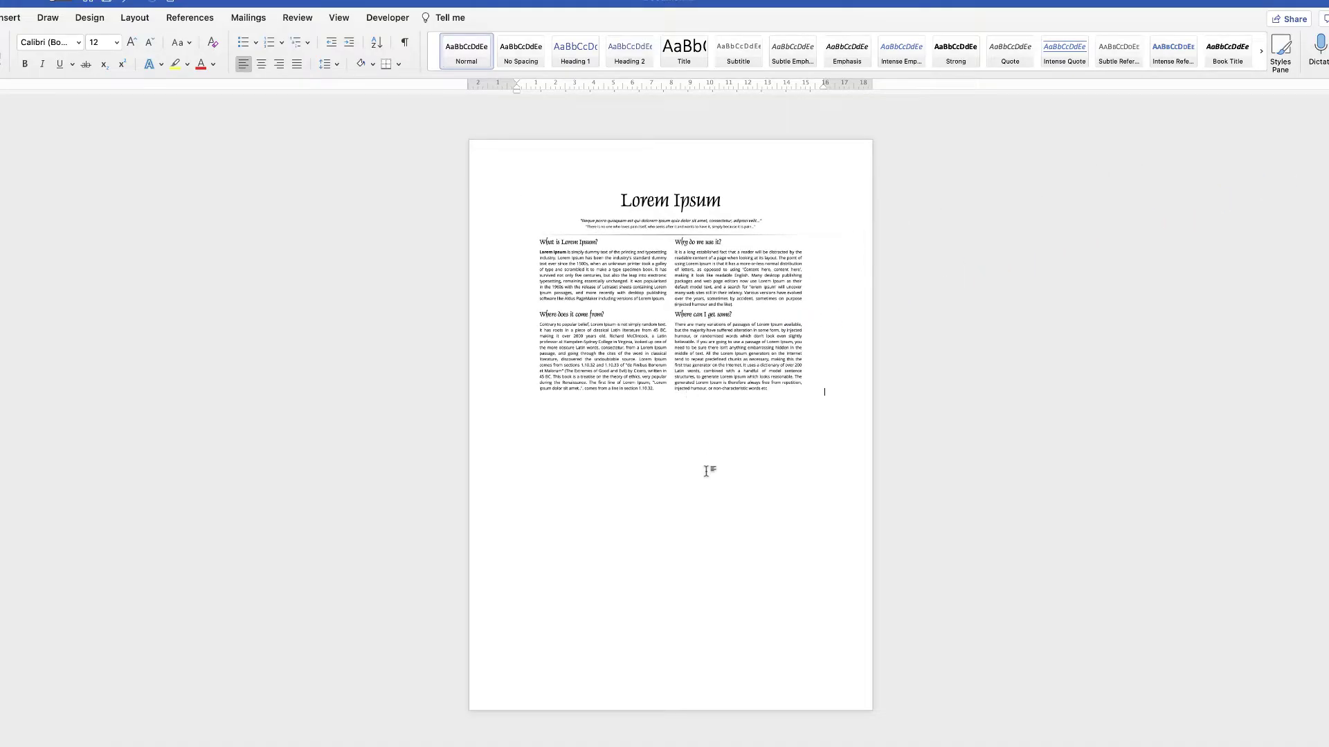
left_click(689, 300)
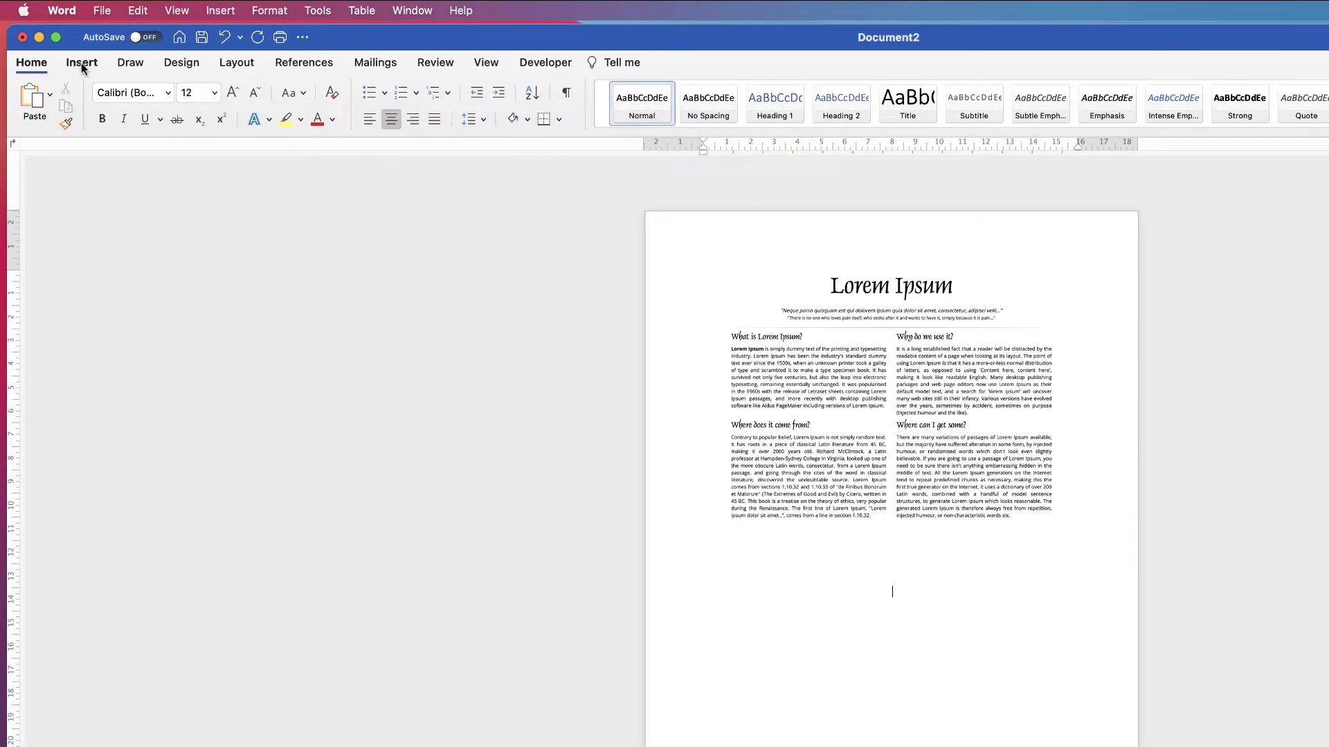
Step: Browse the Desktop for a picture to insert and choose the file Screenshot 2021-09-22 at 12.10.46
left_click(82, 62)
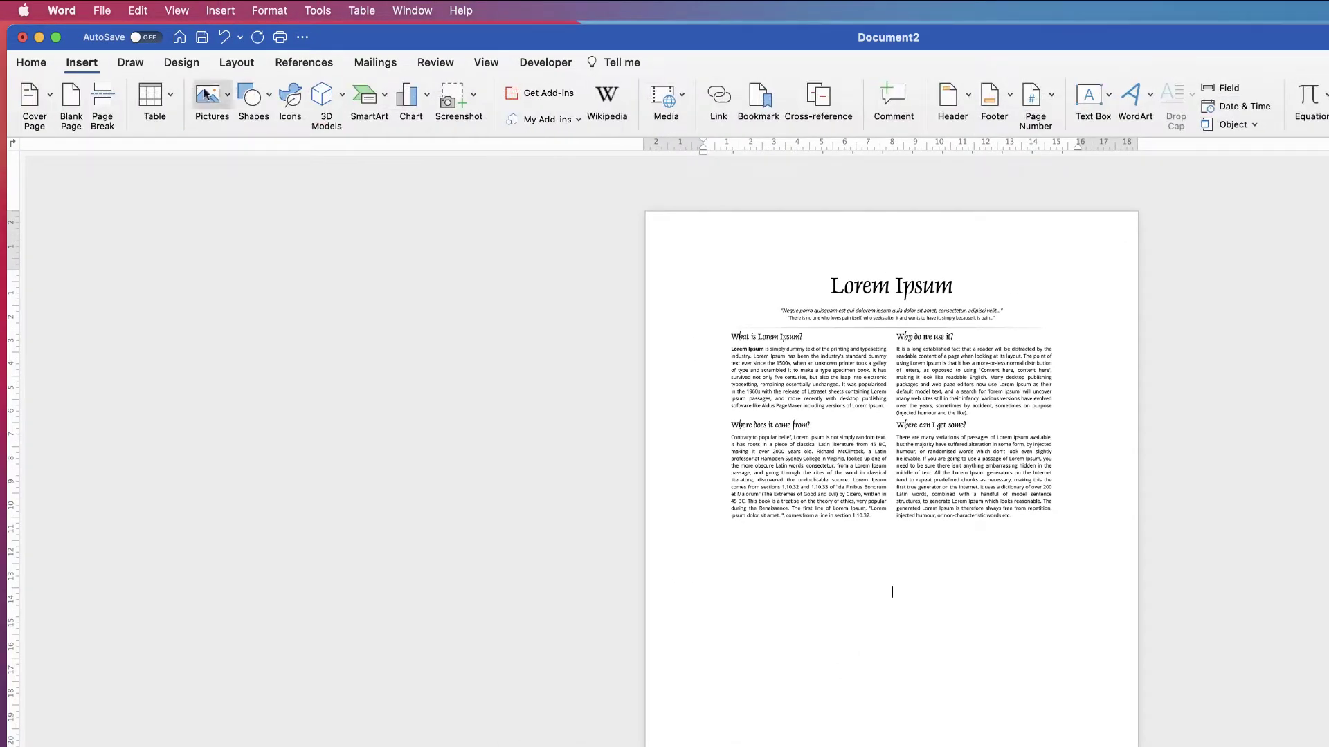
left_click(228, 101)
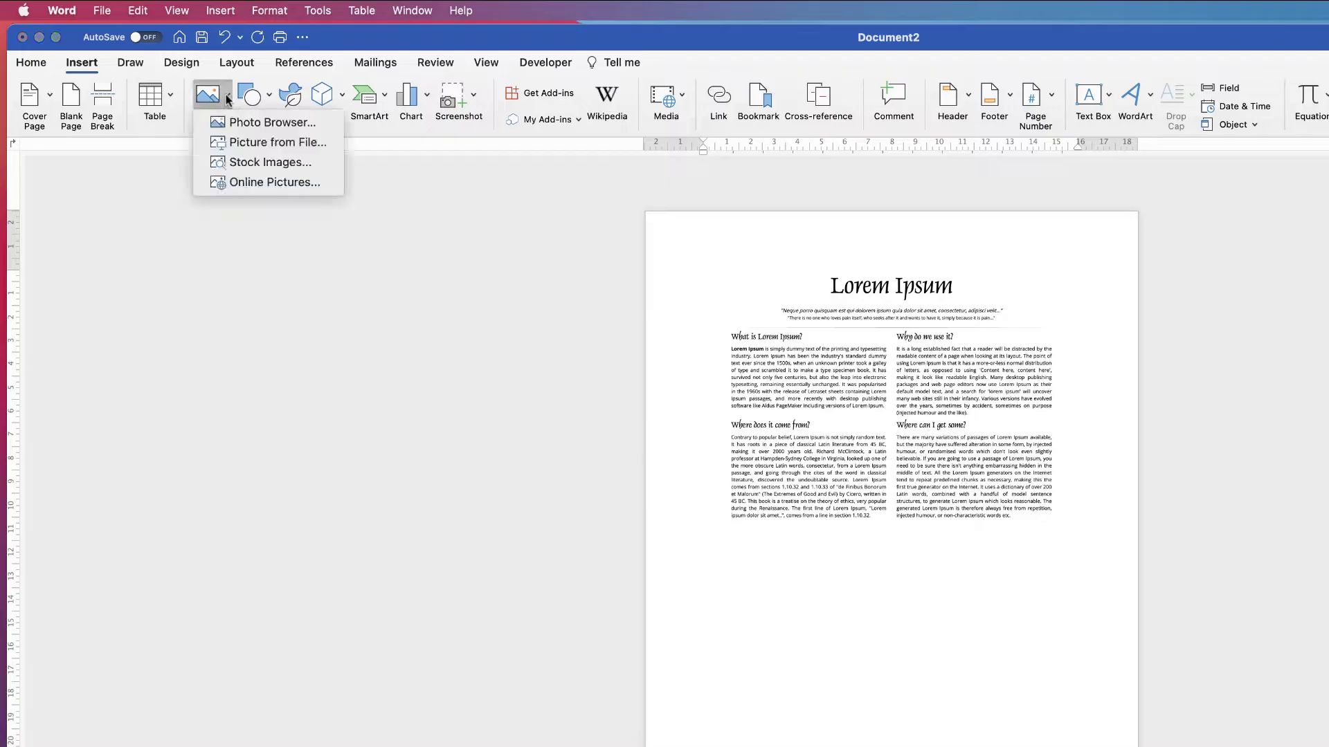
left_click(257, 142)
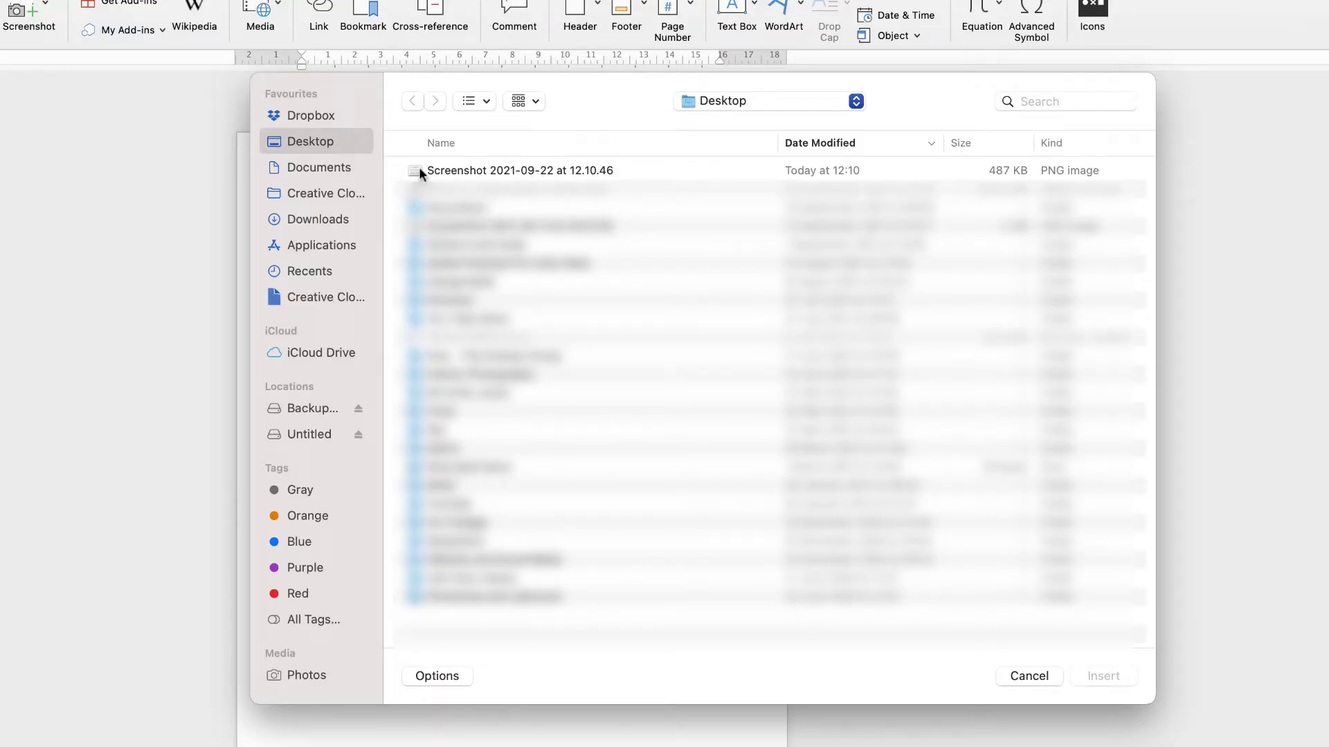
left_click(530, 170)
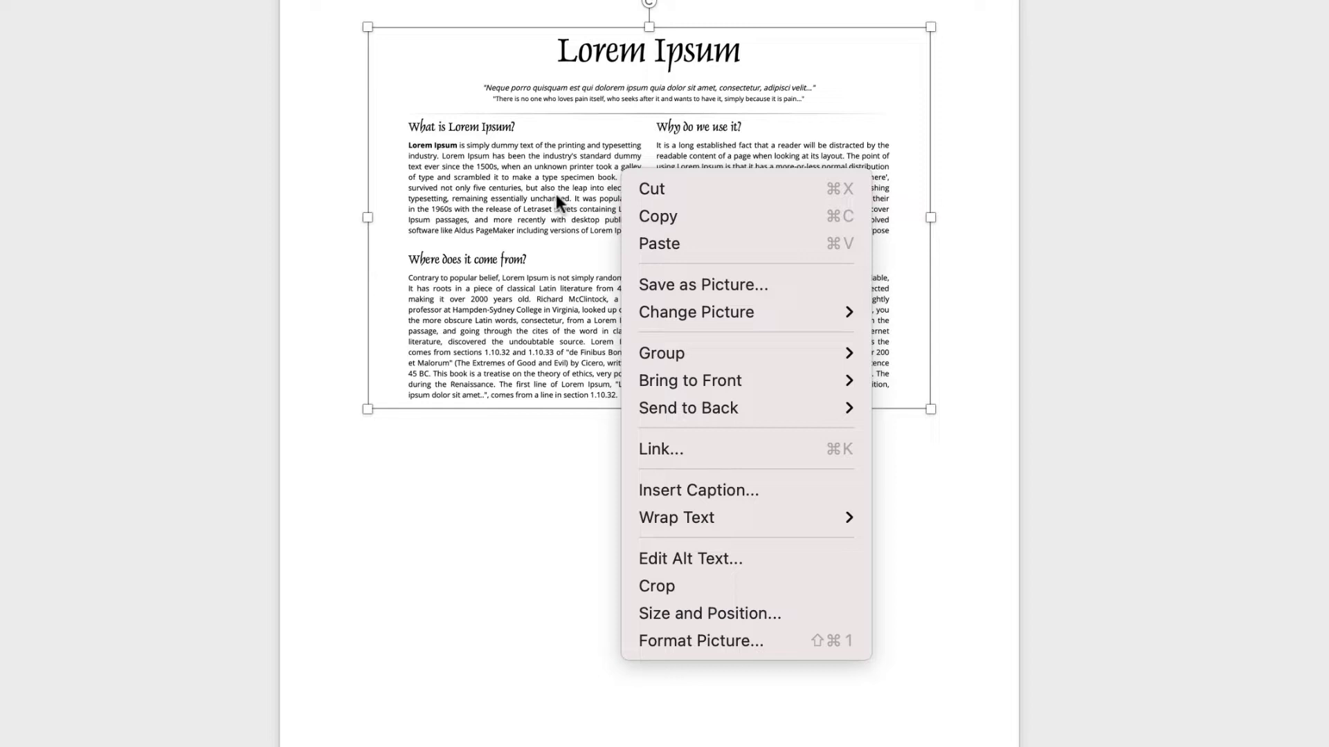
Step: Set text wrapping for the Lorem Ipsum picture and enlarge it to nearly the full page width
mouse_move(738, 521)
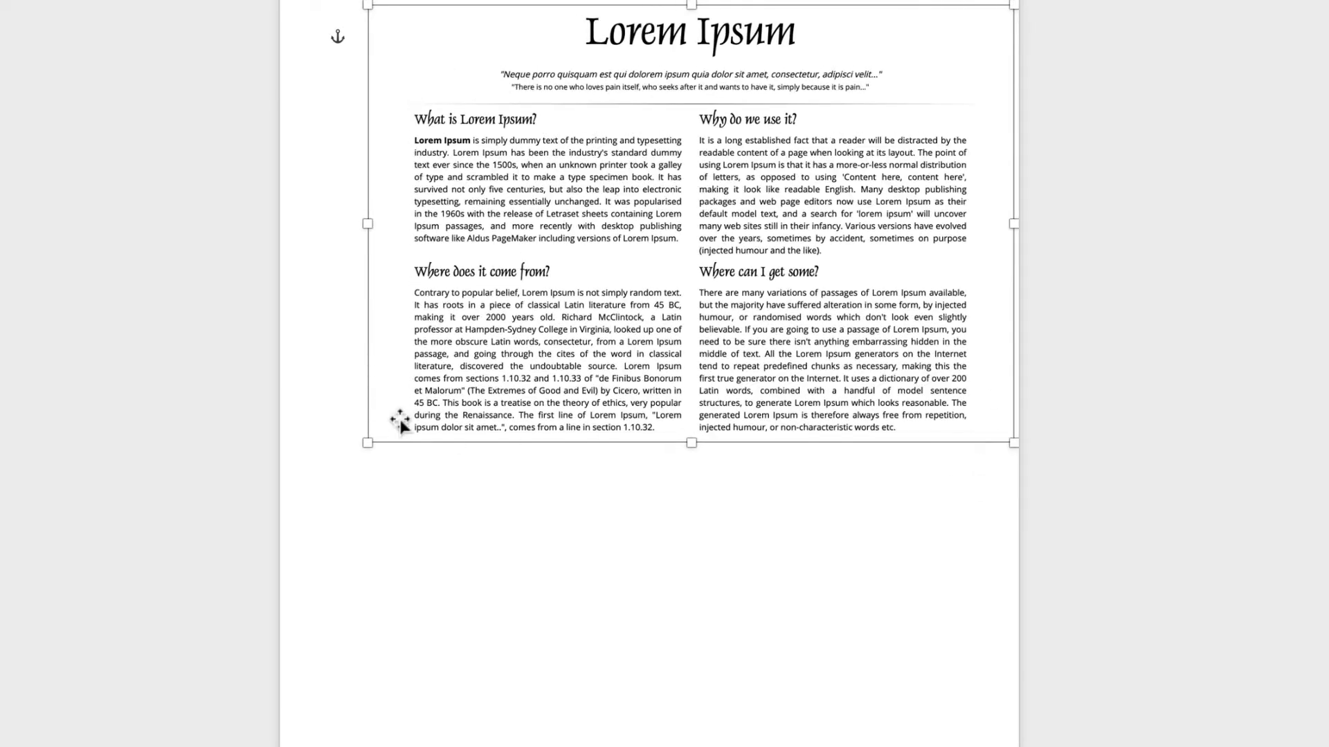
left_click_drag(367, 441, 276, 512)
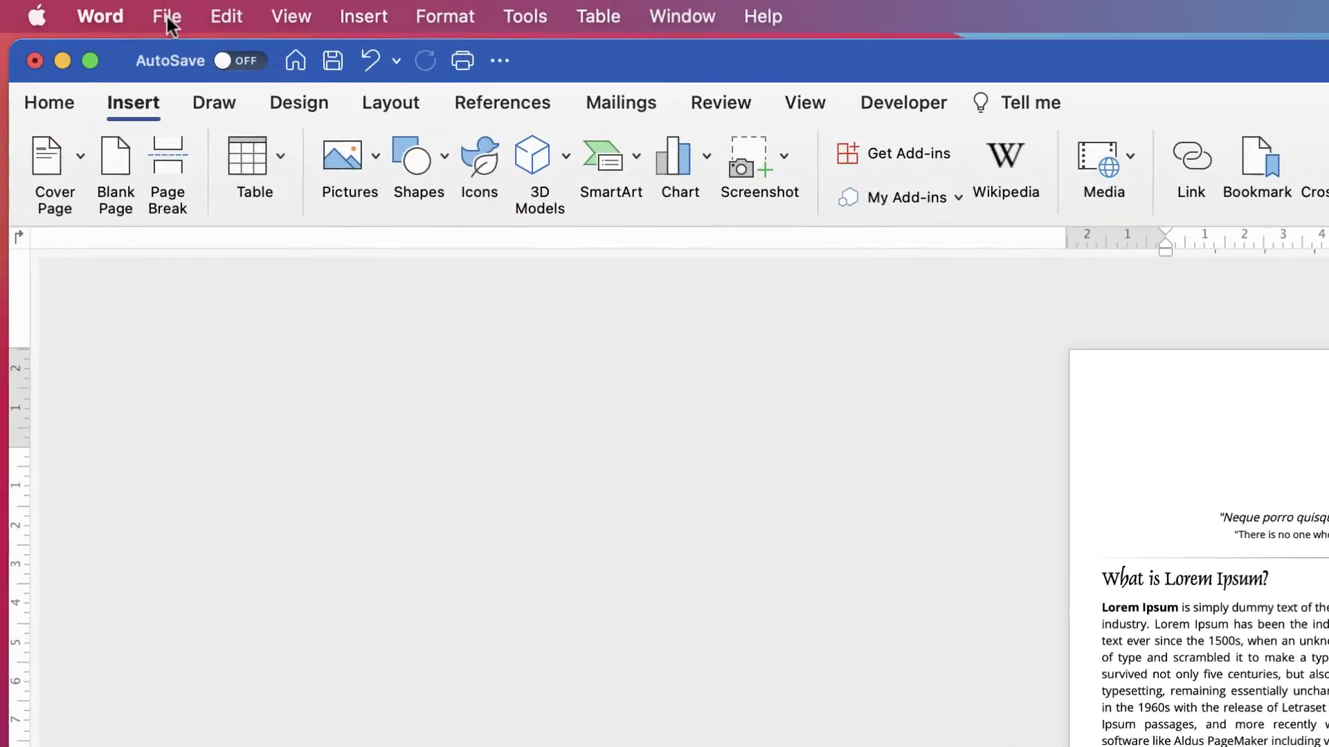
Step: Export the document to the Desktop as a PDF named Doc2, optimised for electronic distribution and accessibility
left_click(169, 15)
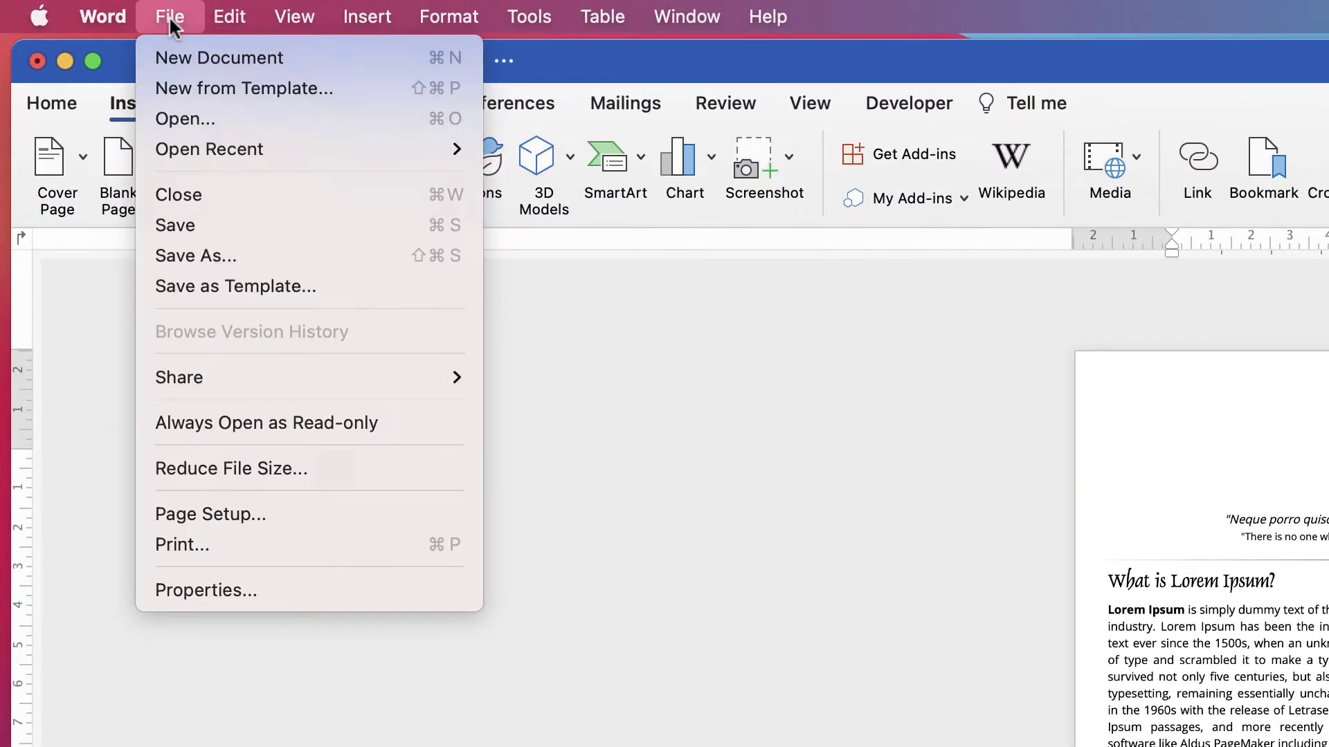
left_click(184, 230)
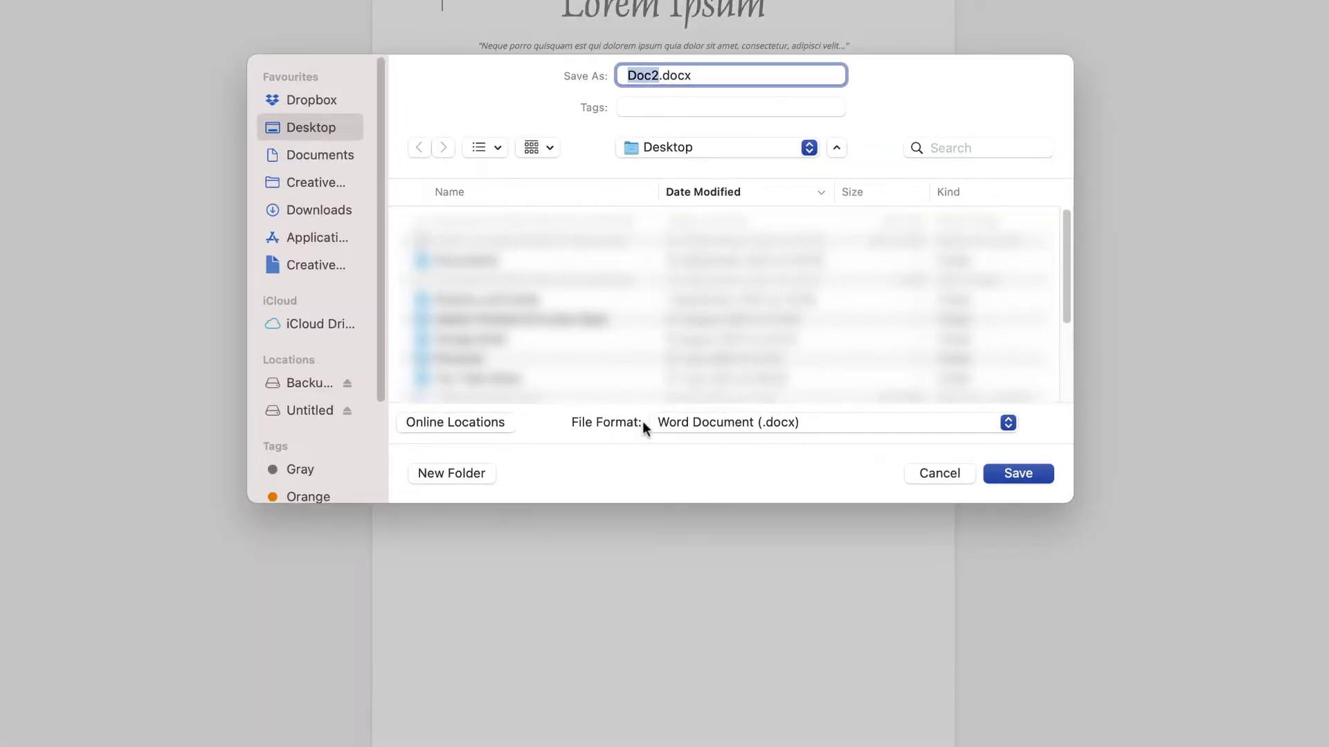
left_click(810, 422)
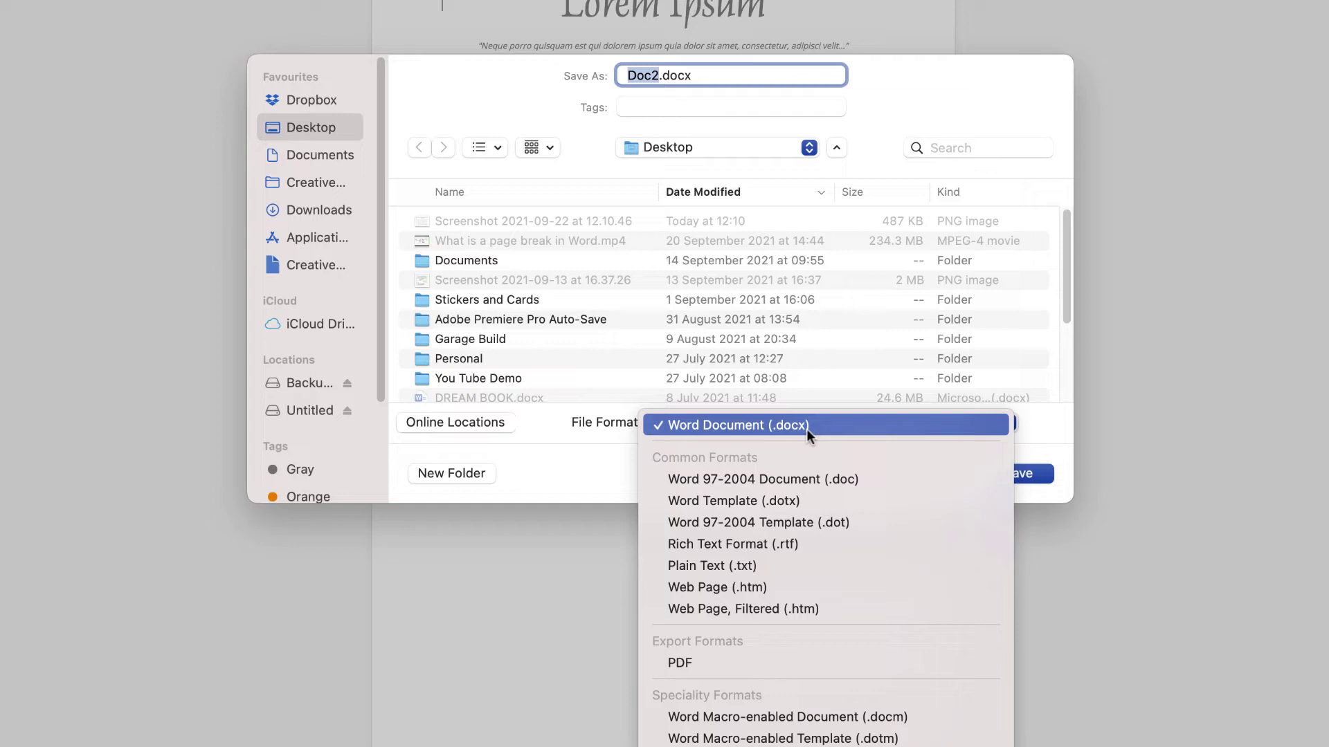
left_click(679, 663)
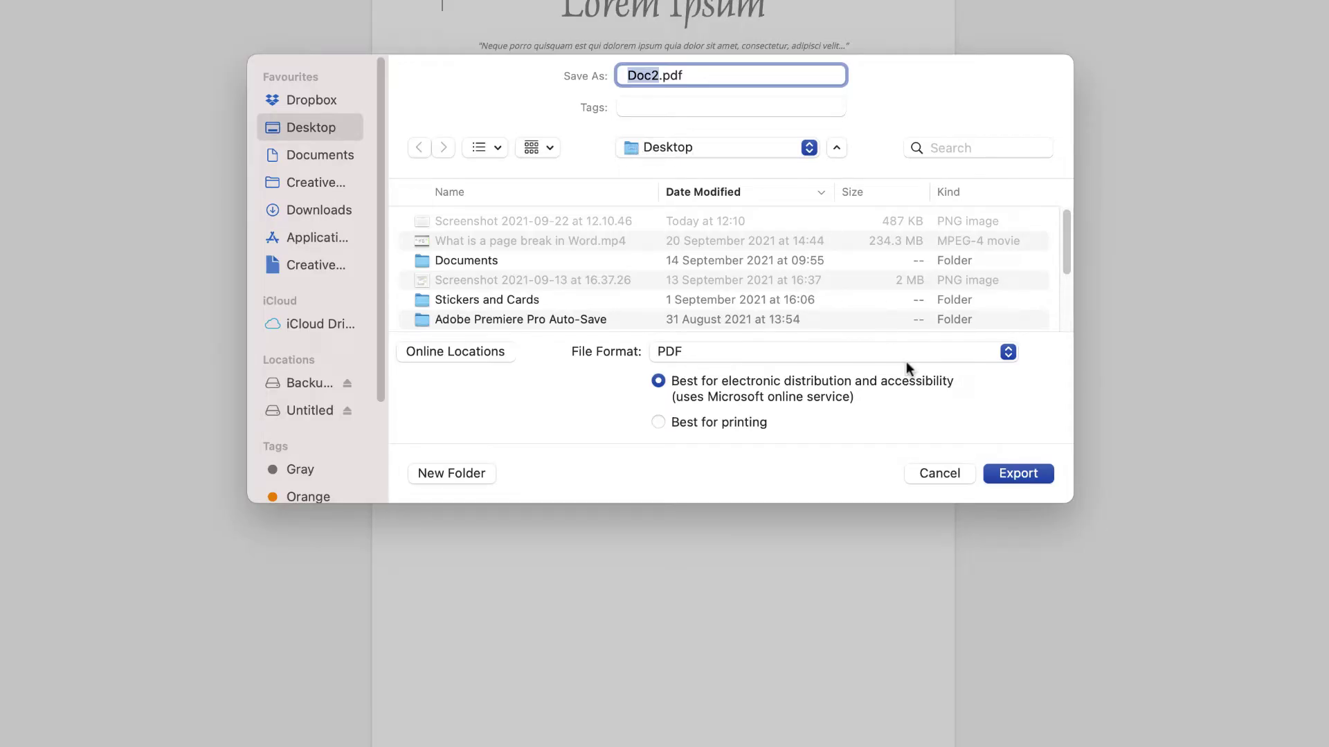
left_click(1004, 475)
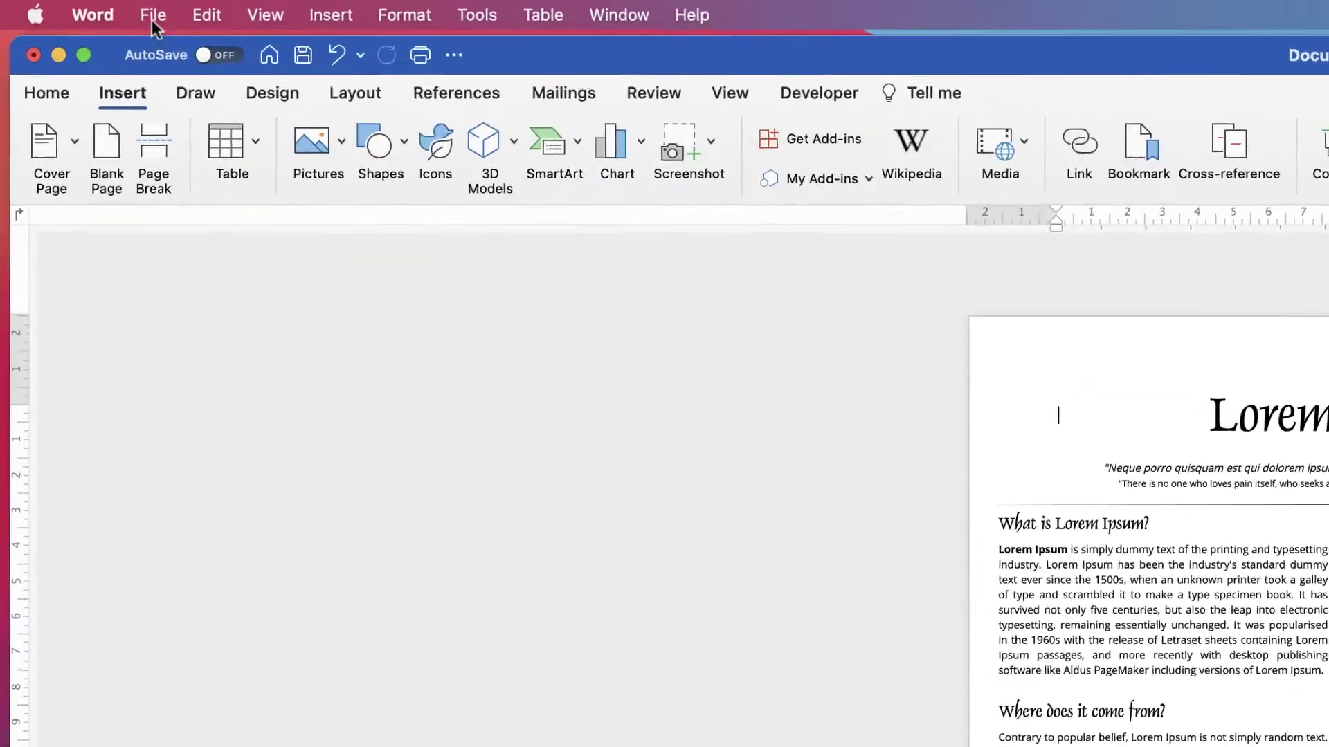
Step: Open Doc2.pdf from the Desktop in Word to convert it to editable text
left_click(152, 16)
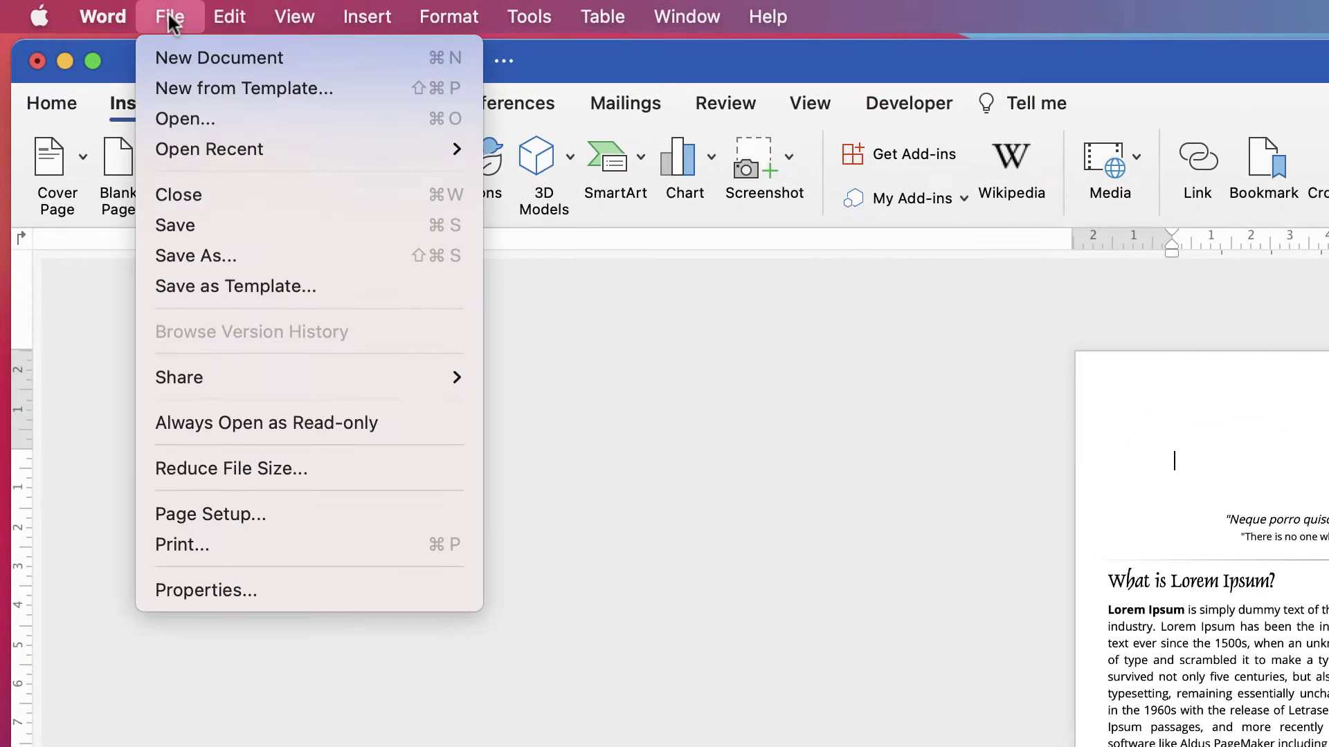
left_click(169, 119)
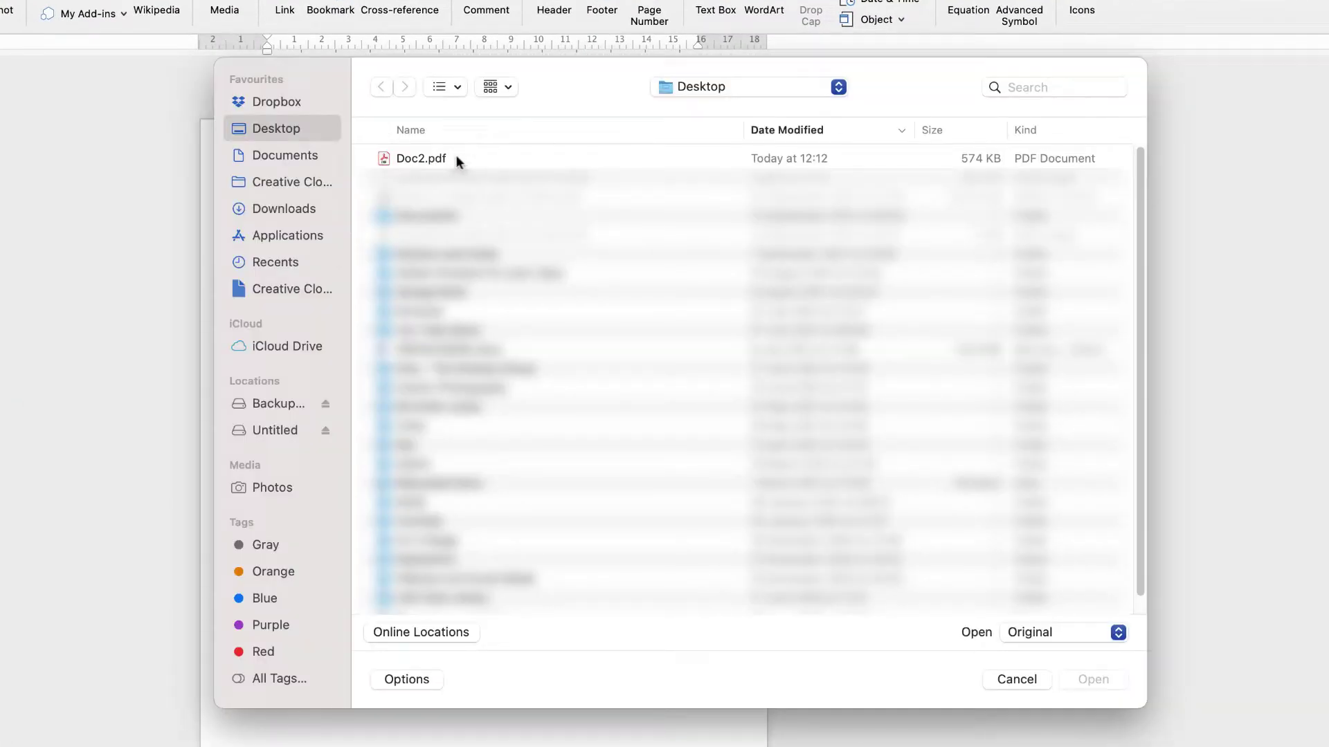
left_click(413, 159)
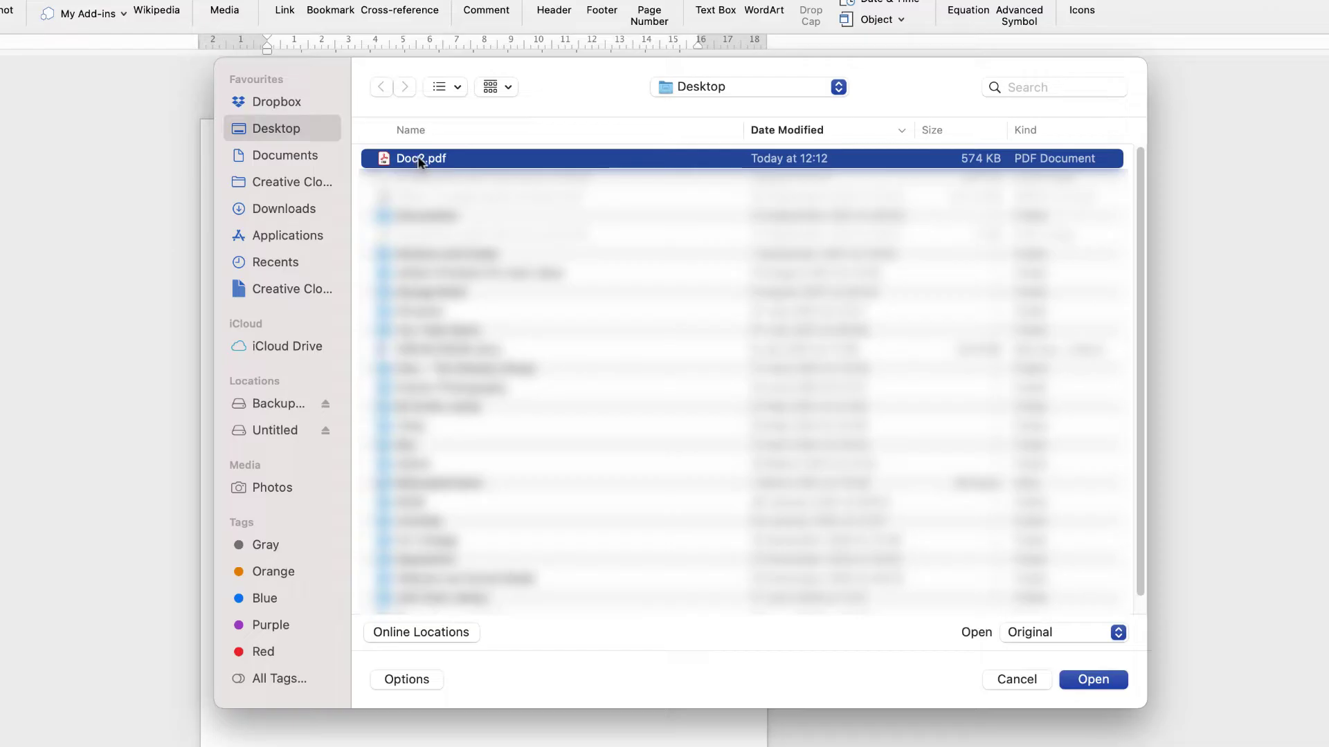
left_click(1094, 681)
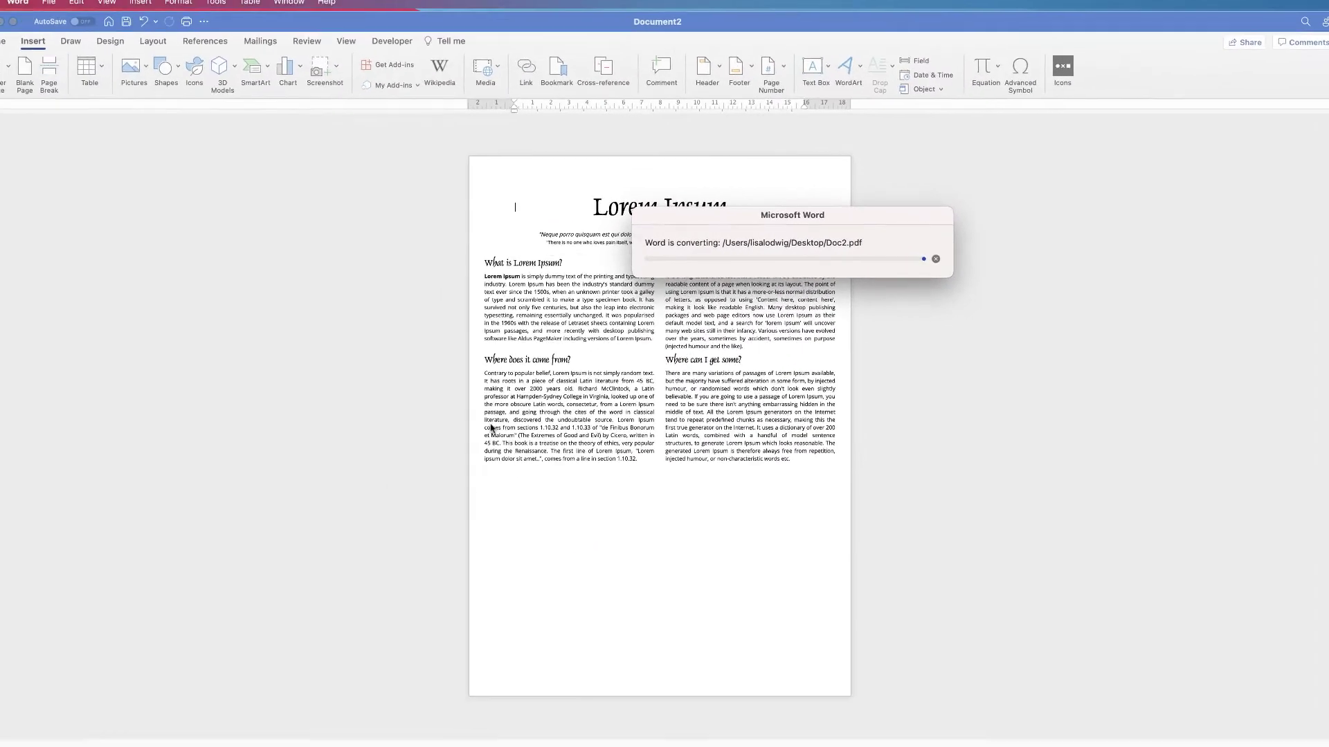
double_click(773, 64)
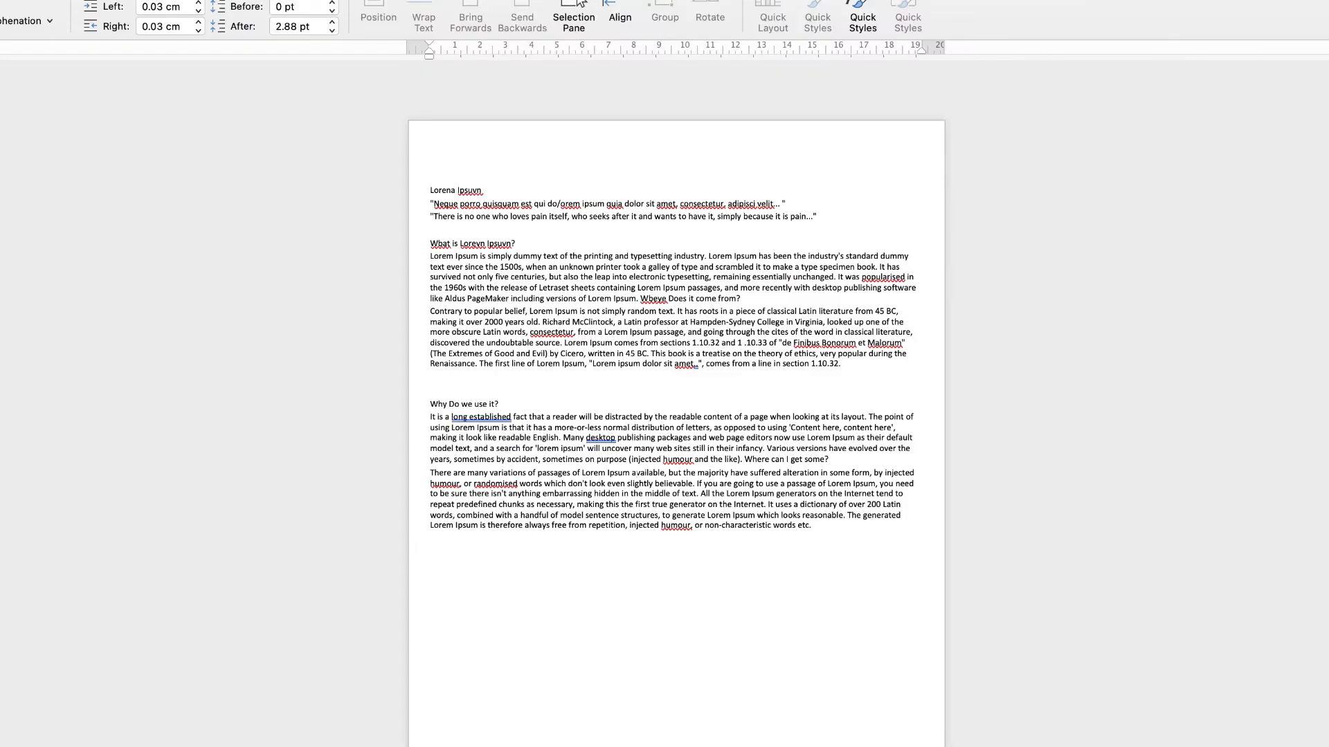
Step: Select all the text in the converted document and cut it
key("super+a")
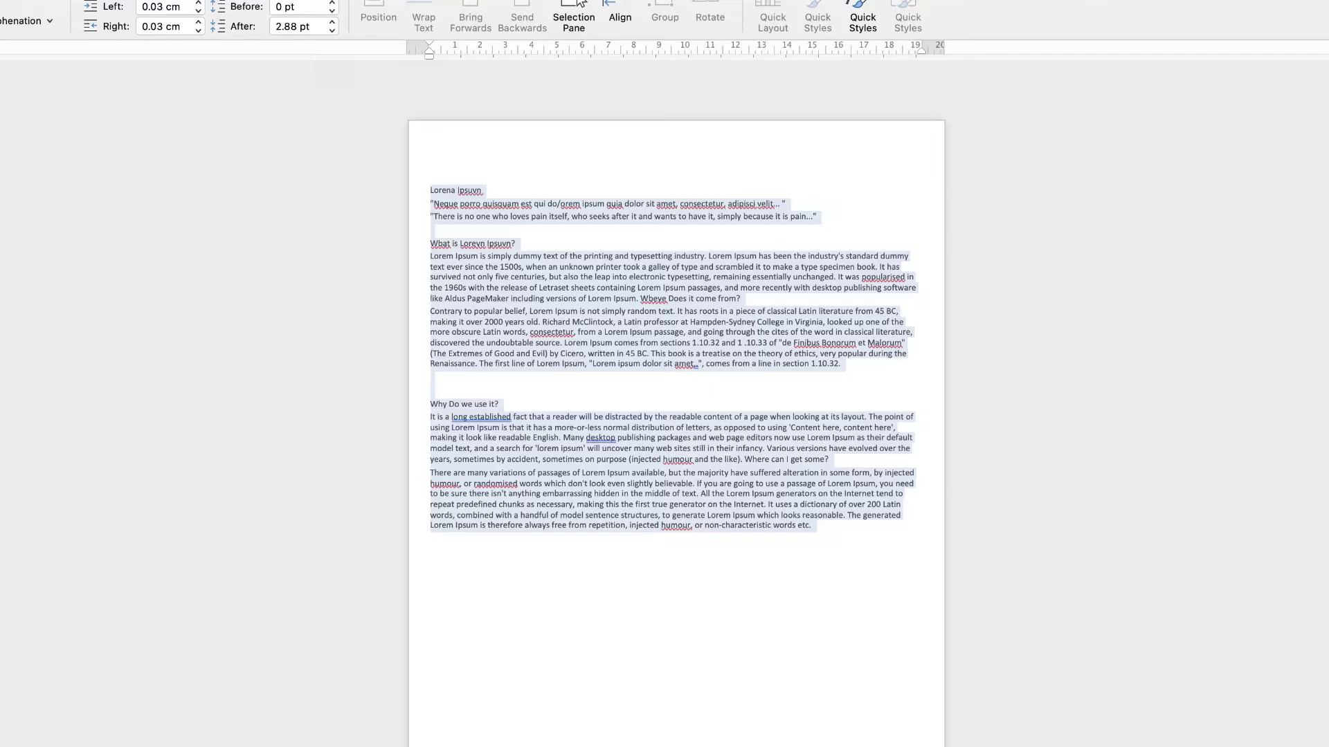
key("super+x")
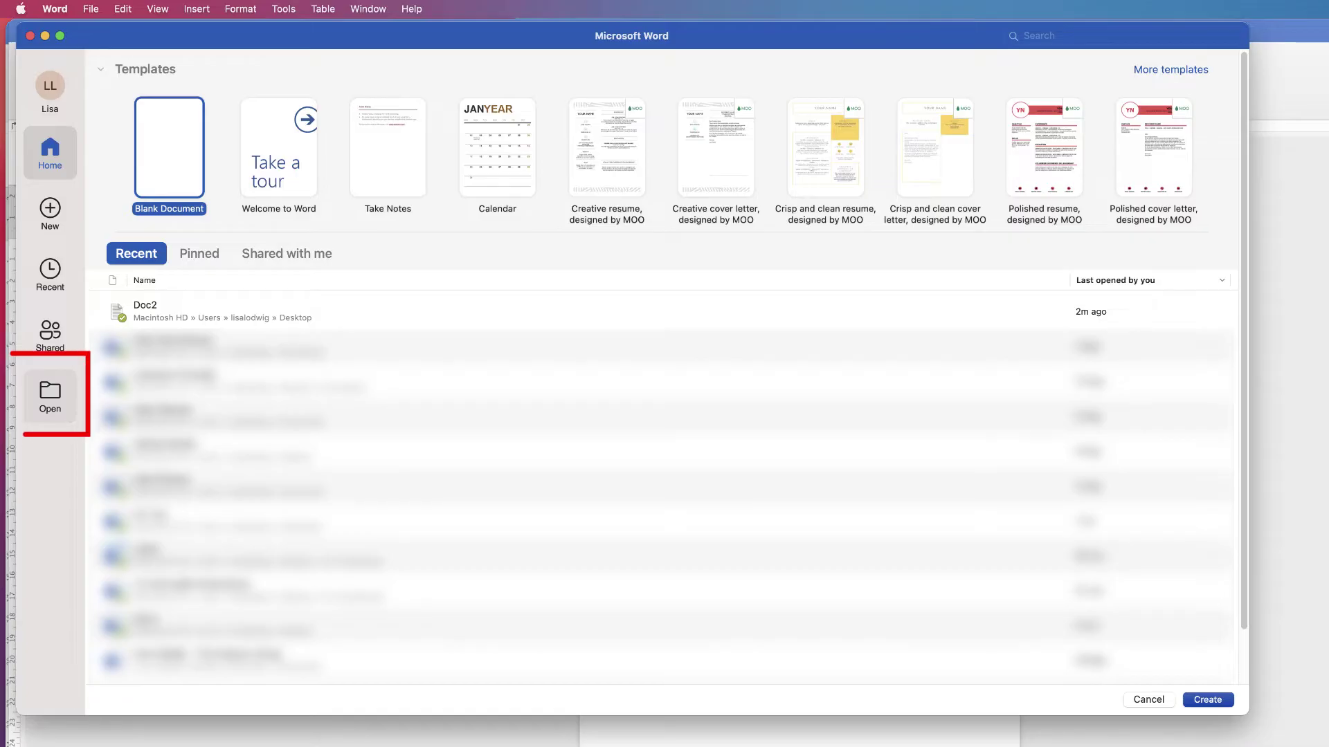
Step: Open Doc2.pdf again from the Desktop on this Mac, starting from Word's start screen
left_click(50, 396)
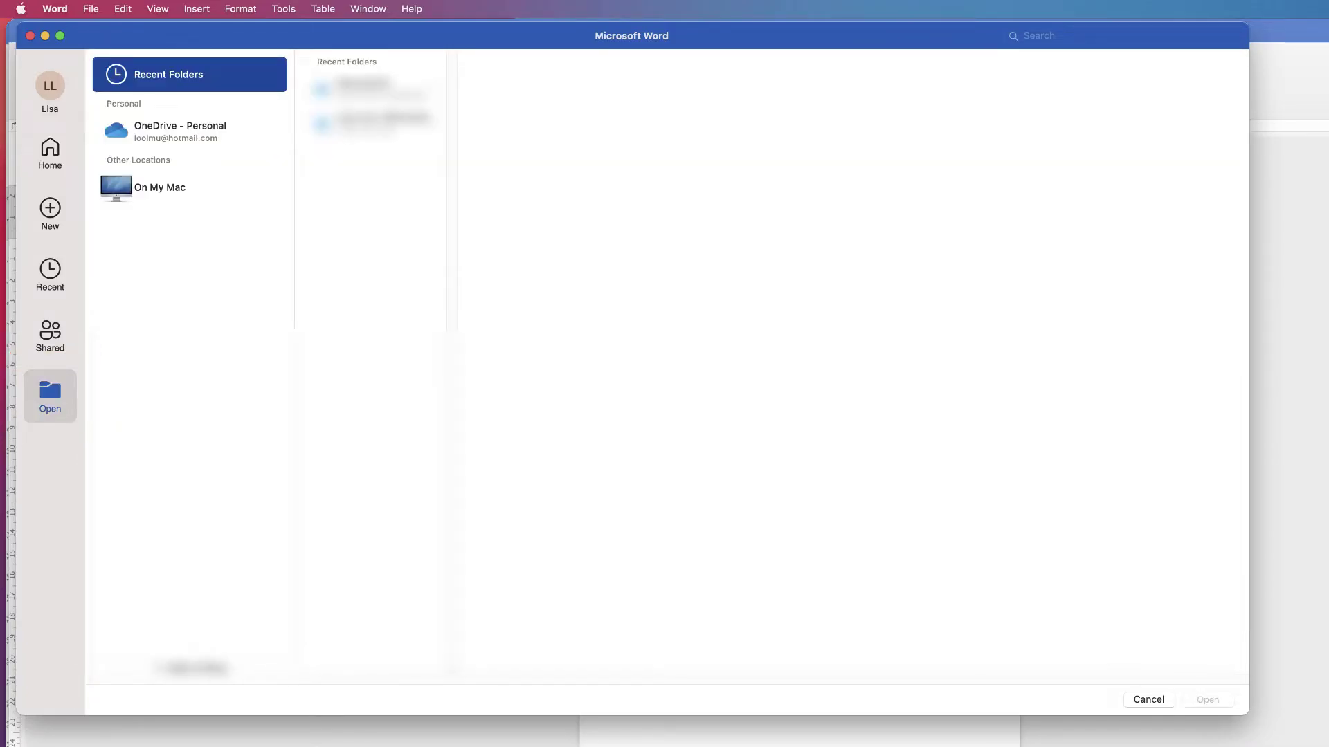
left_click(160, 187)
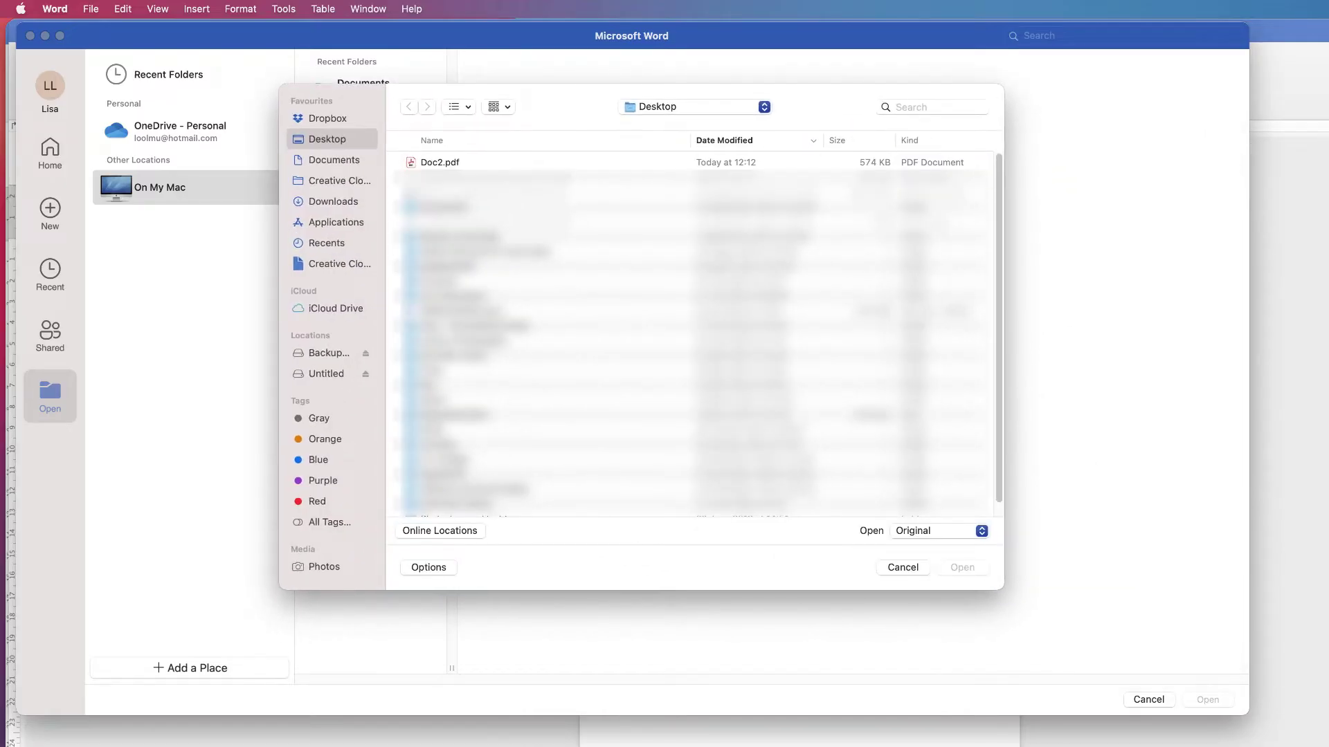
left_click(440, 163)
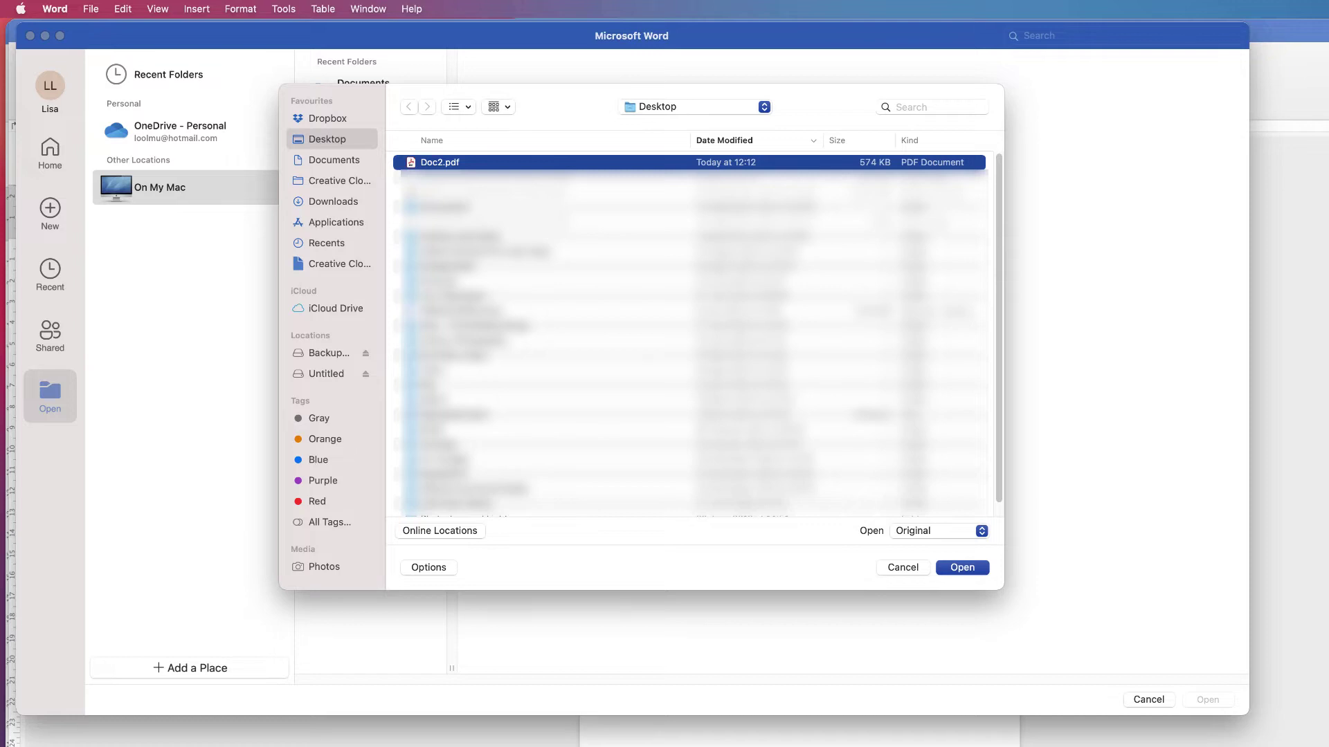
key("Return")
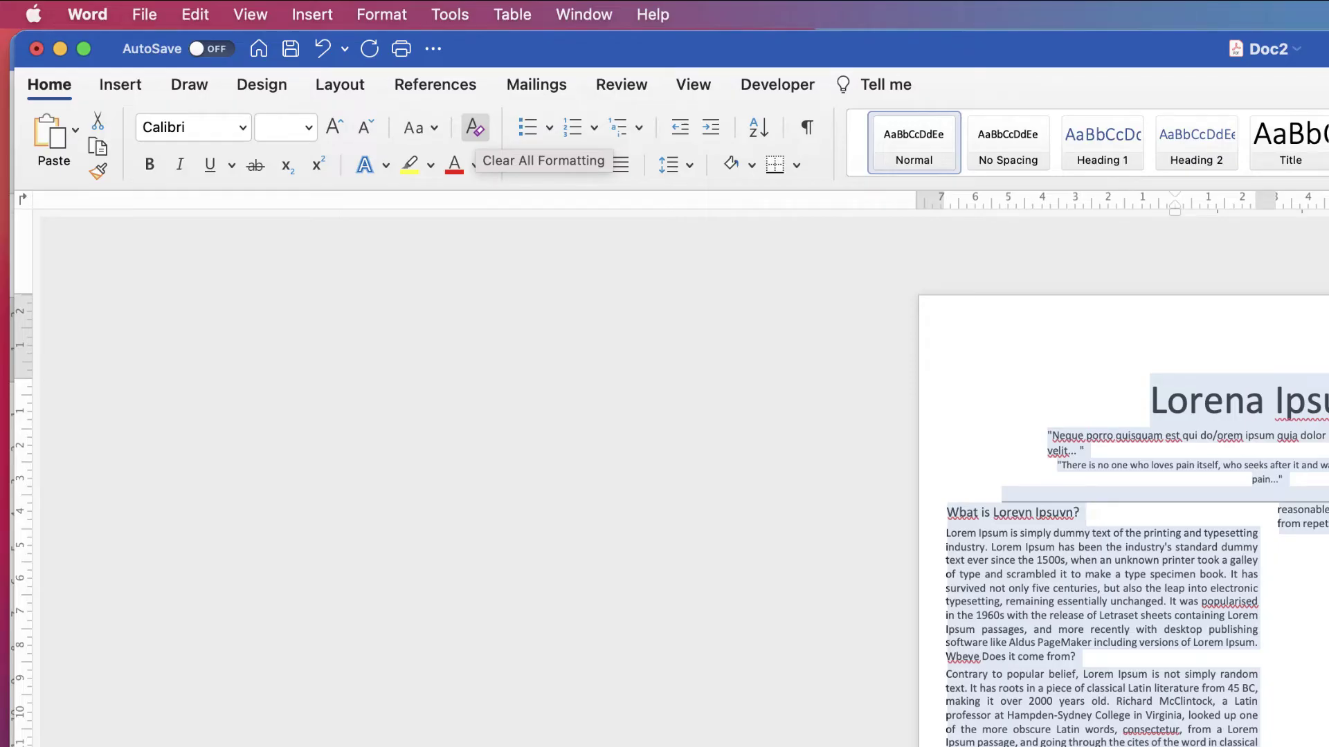
Step: Clear all formatting from the selected text and align it left after trying centred and right alignment
left_click(475, 128)
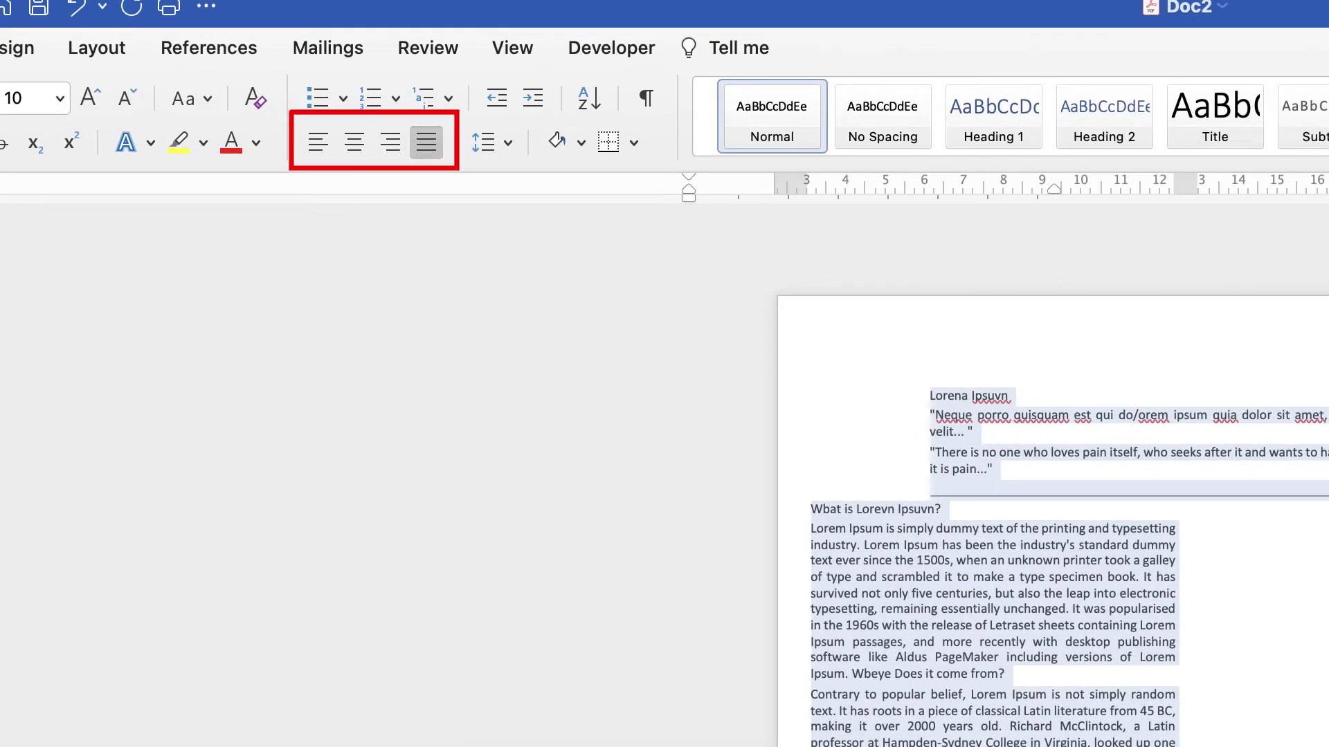
left_click(318, 142)
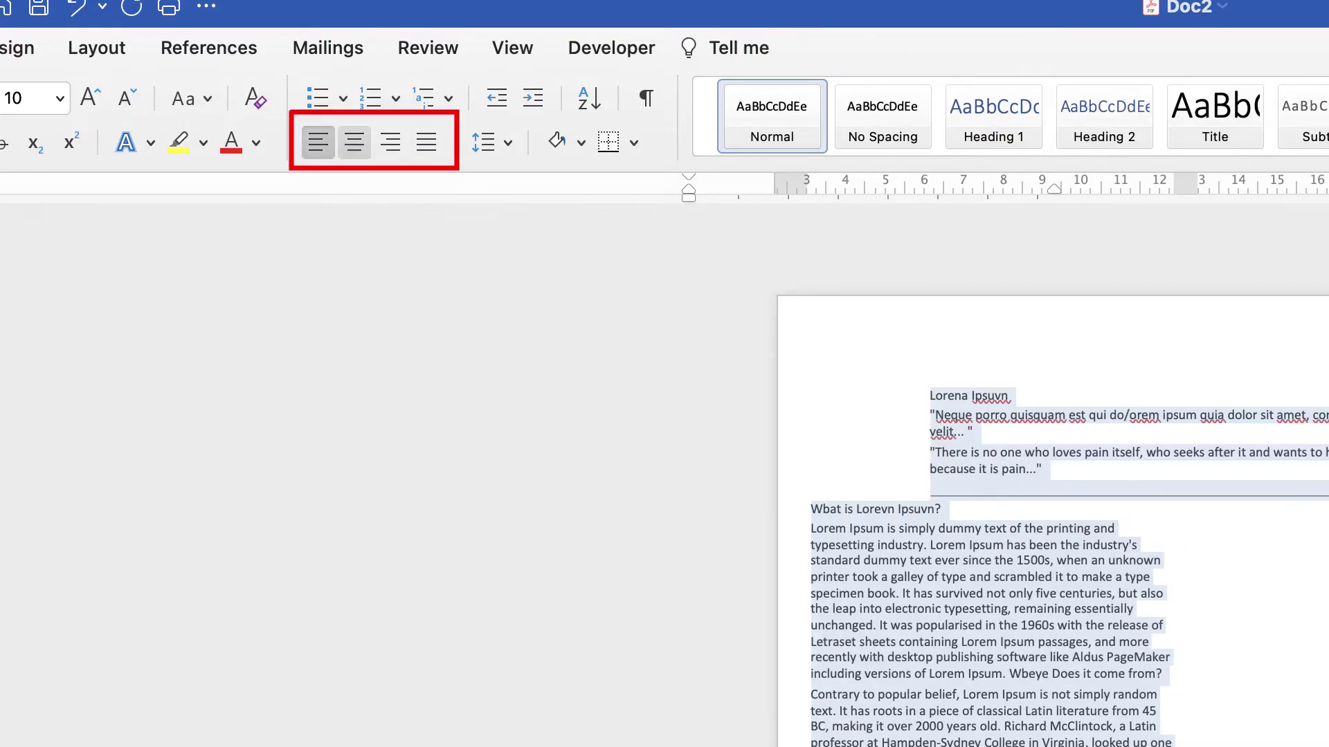
key("super+e")
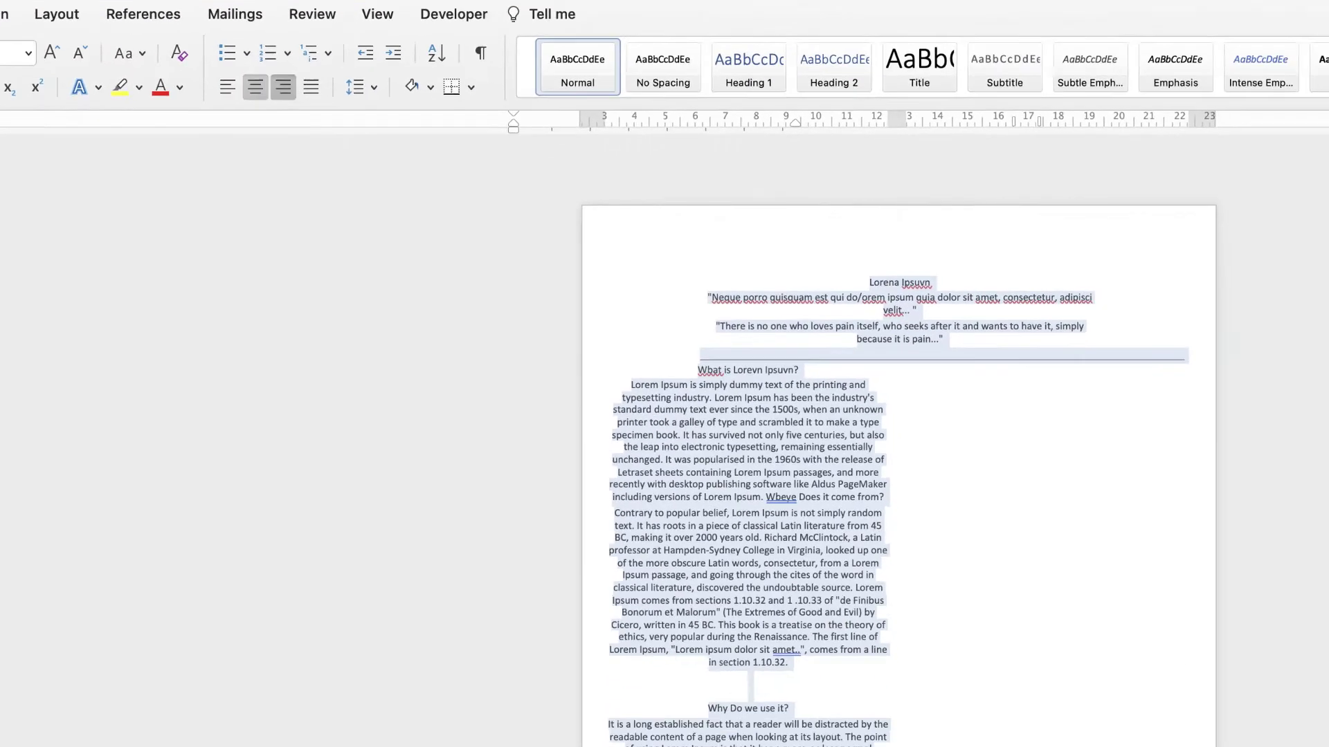
key("super+r")
key("super+l")
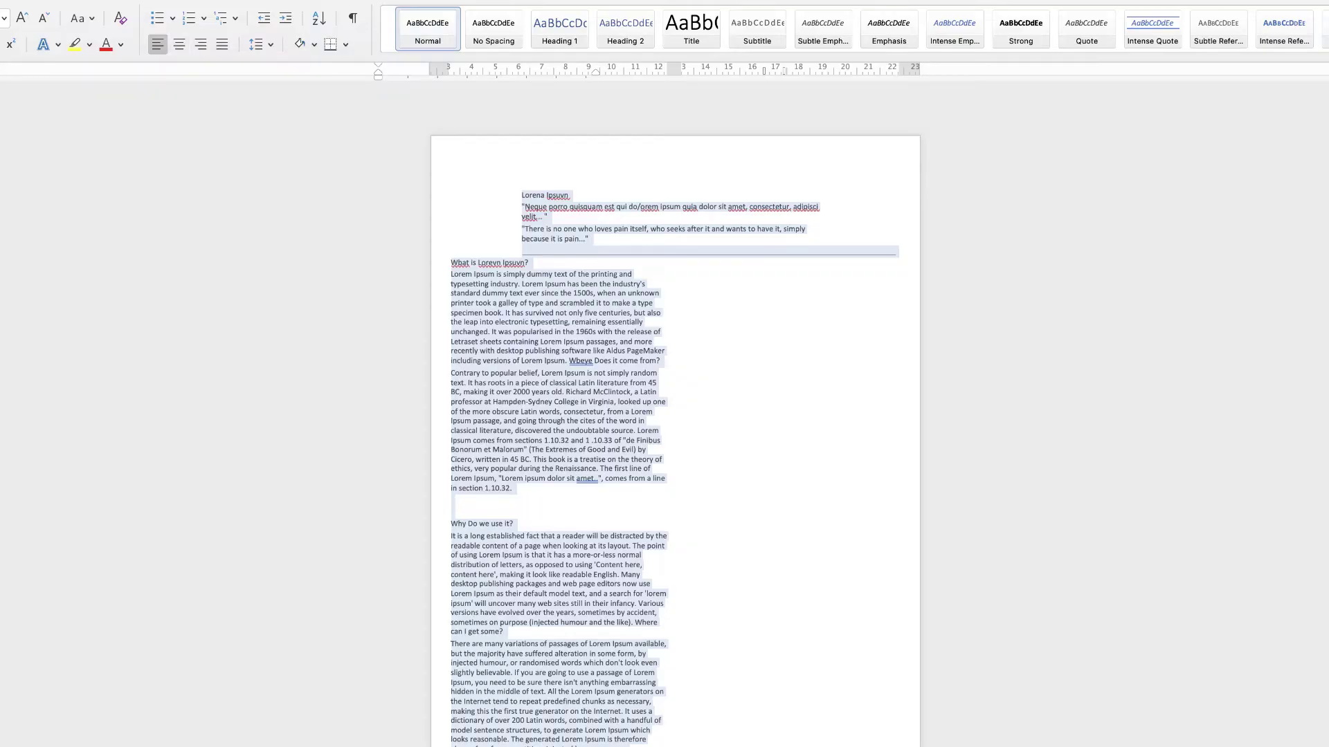
Step: Show the formatting marks and delete the horizontal line drawing between the quotes and the first heading
left_click(535, 217)
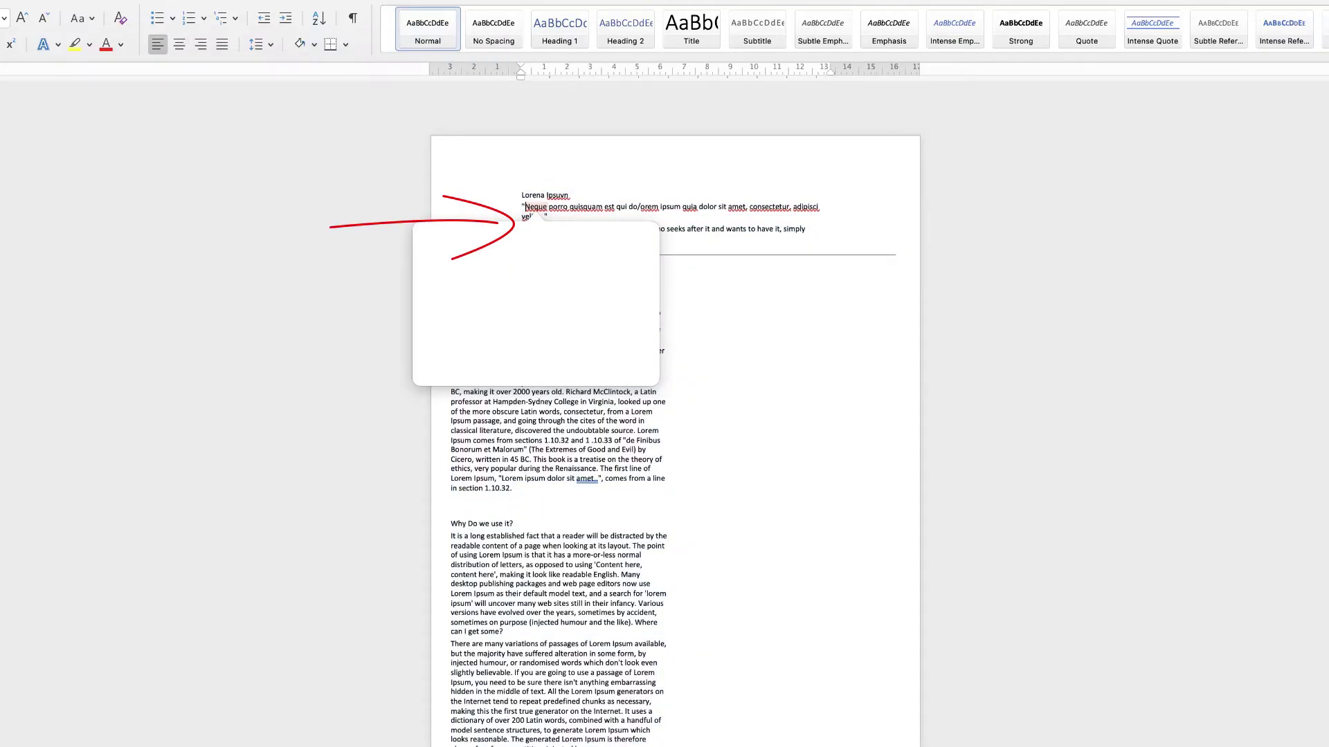
left_click(544, 196)
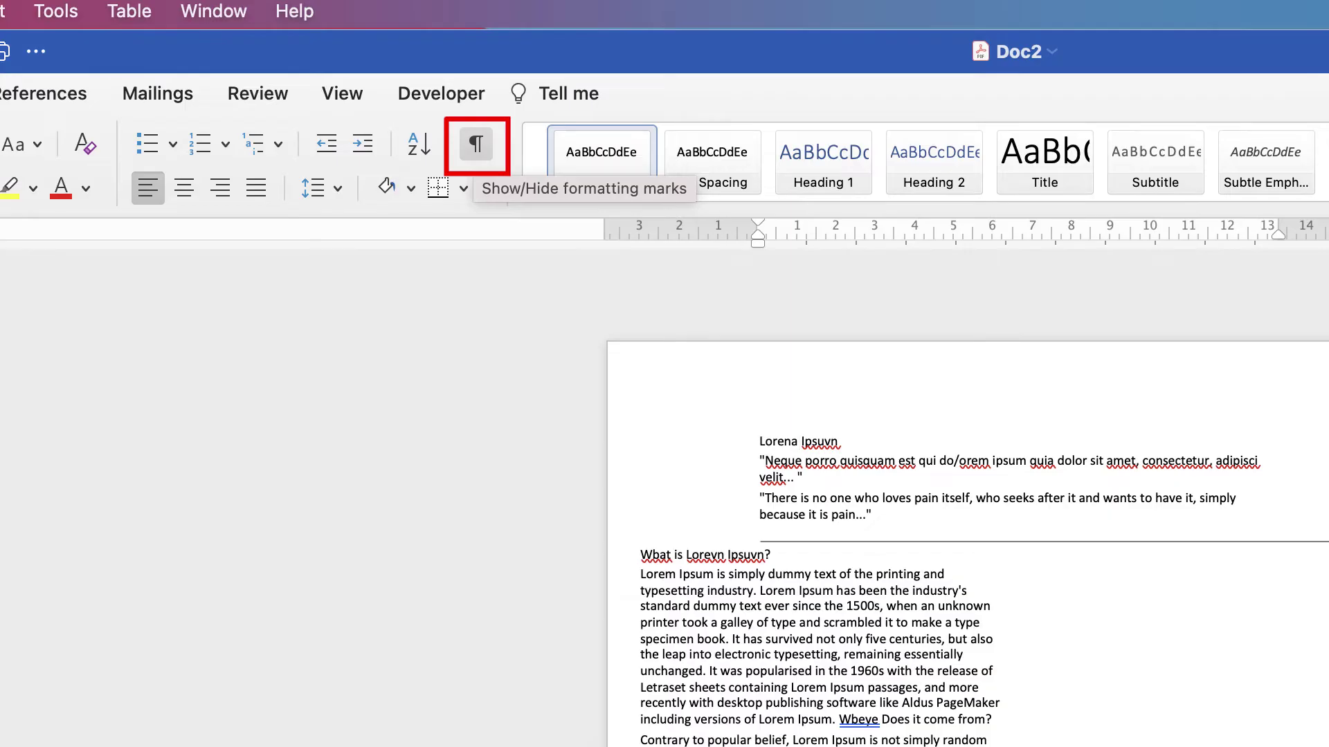
left_click(476, 144)
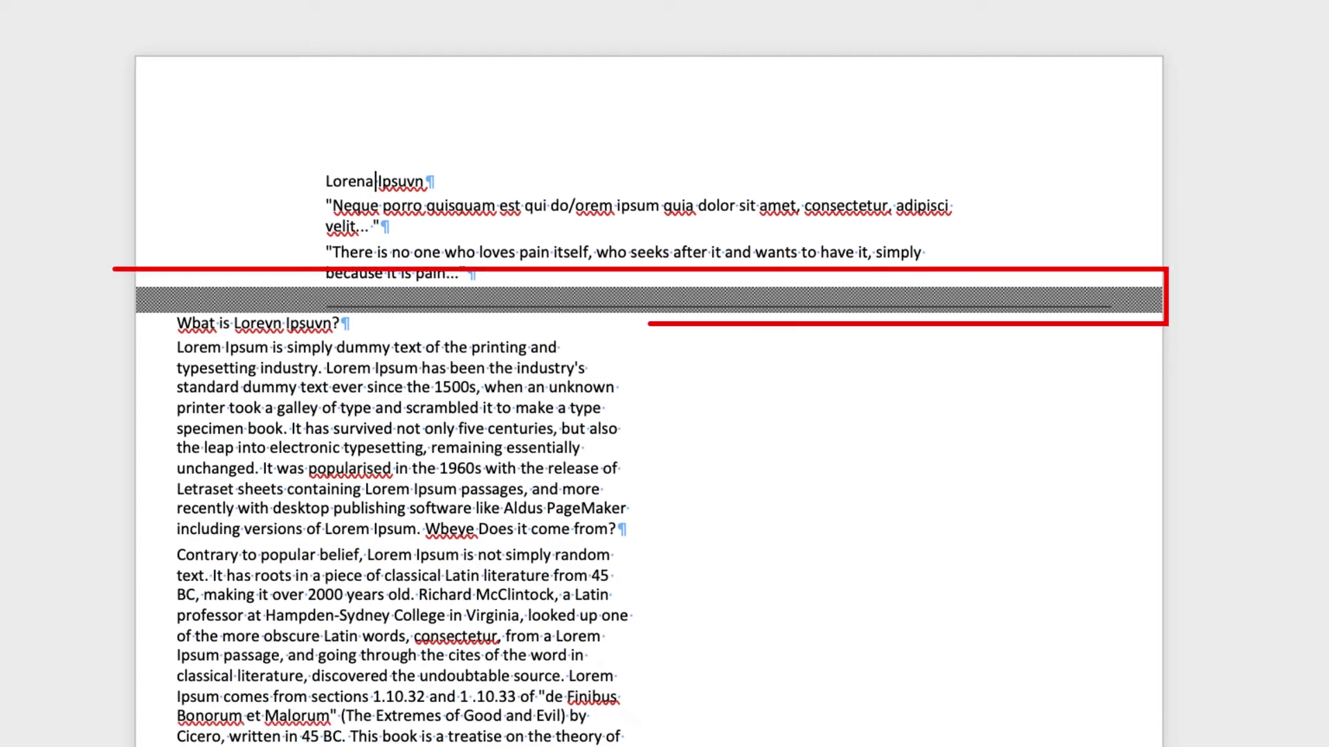
left_click(717, 300)
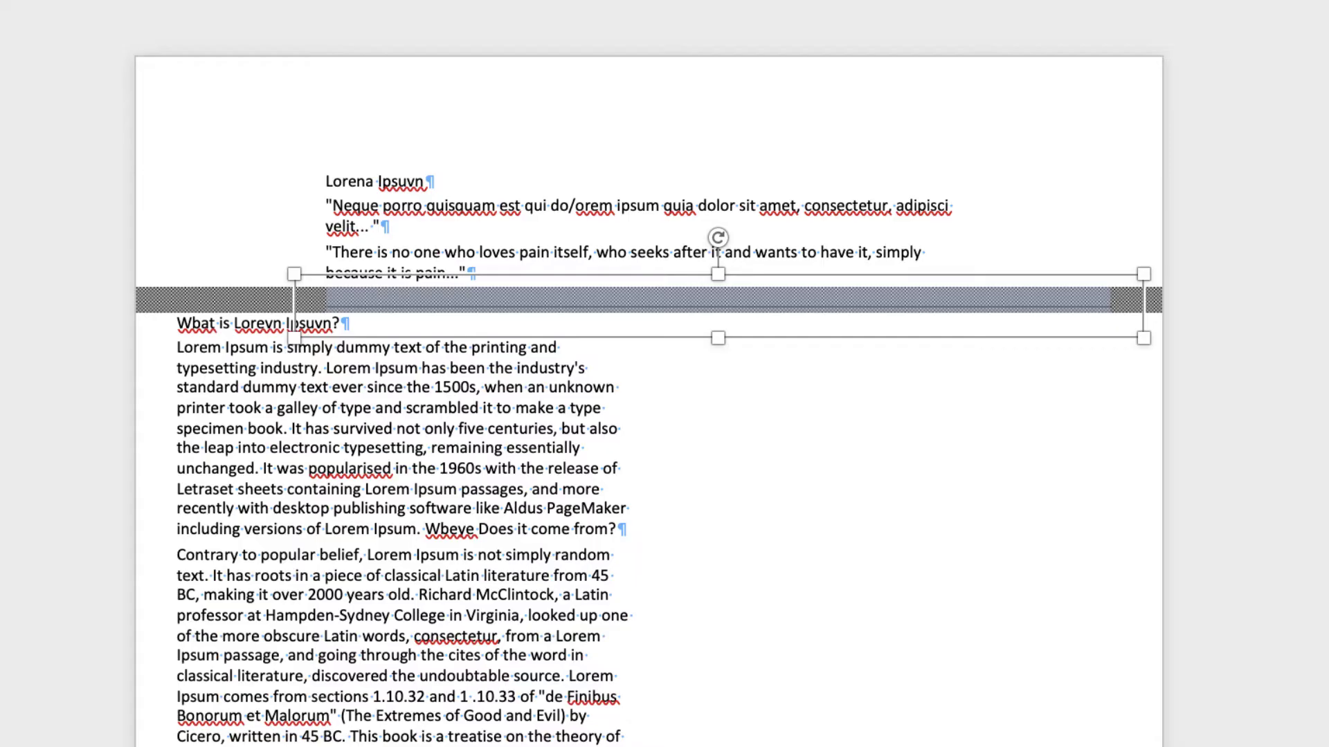
key("Delete")
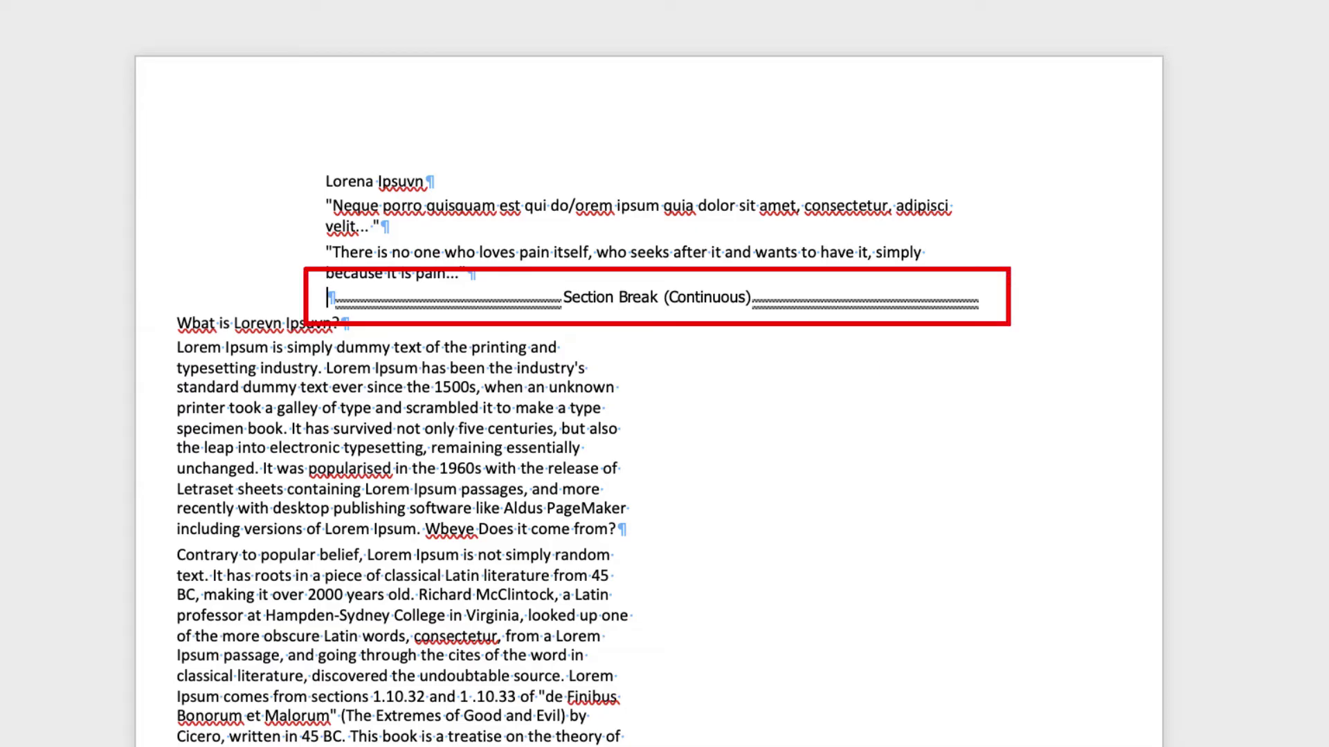
Step: Delete the continuous section break between the introductory quotes and the first heading
left_click(336, 298)
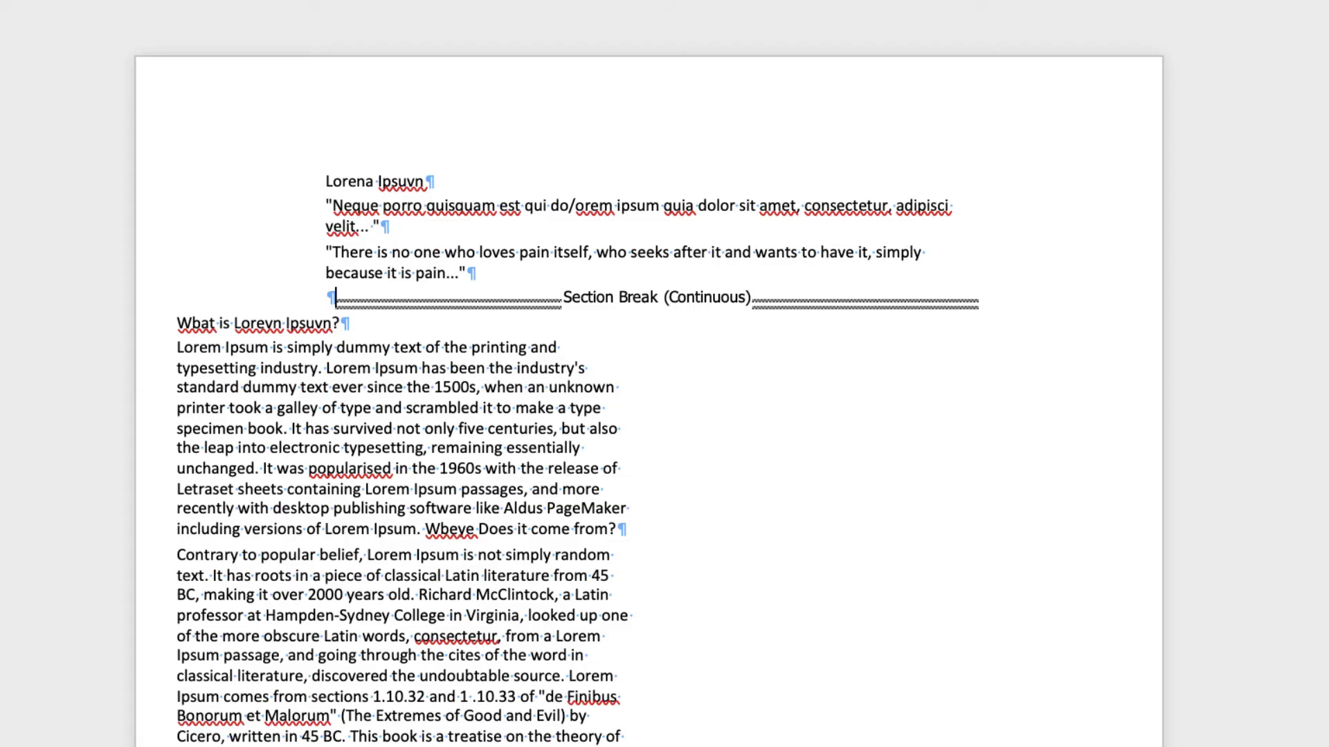
key("shift+Right")
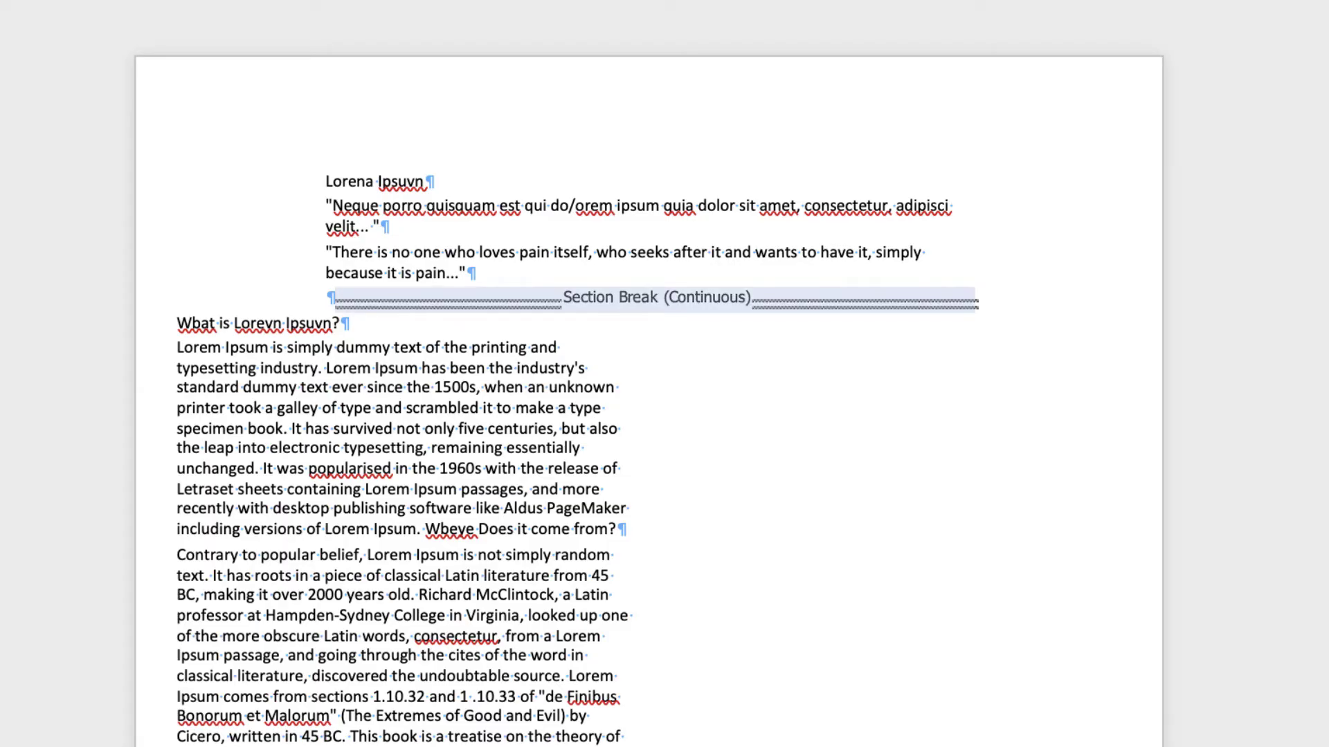
key("Delete")
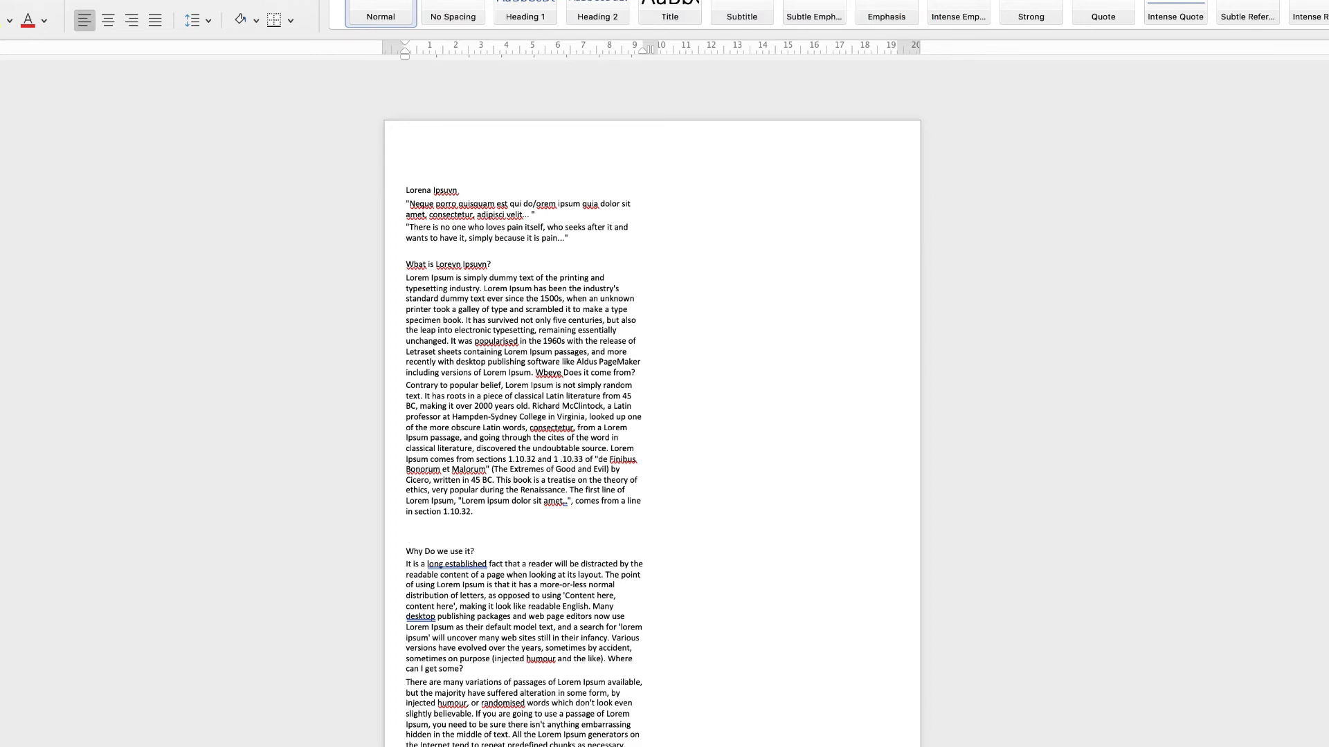
Step: Select all the text in the document, lay it out in one column and deselect it
key("super+a")
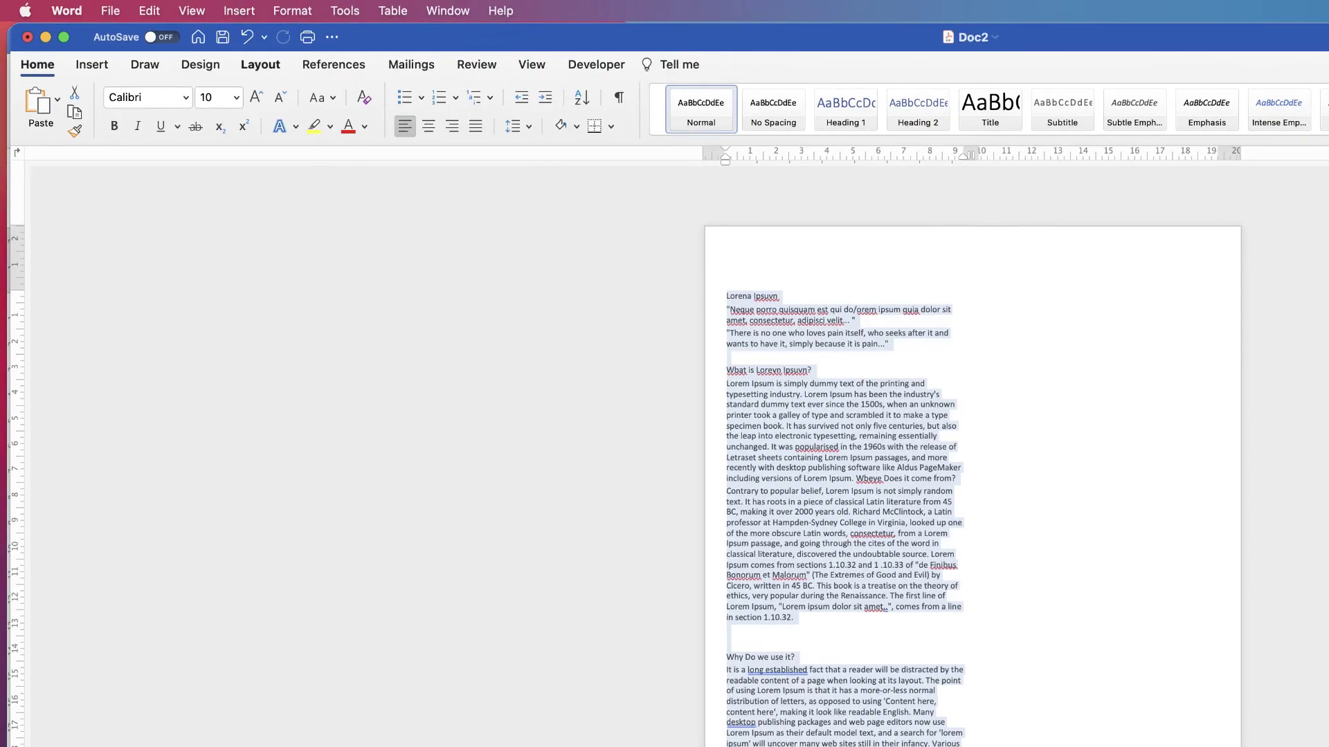
left_click(261, 65)
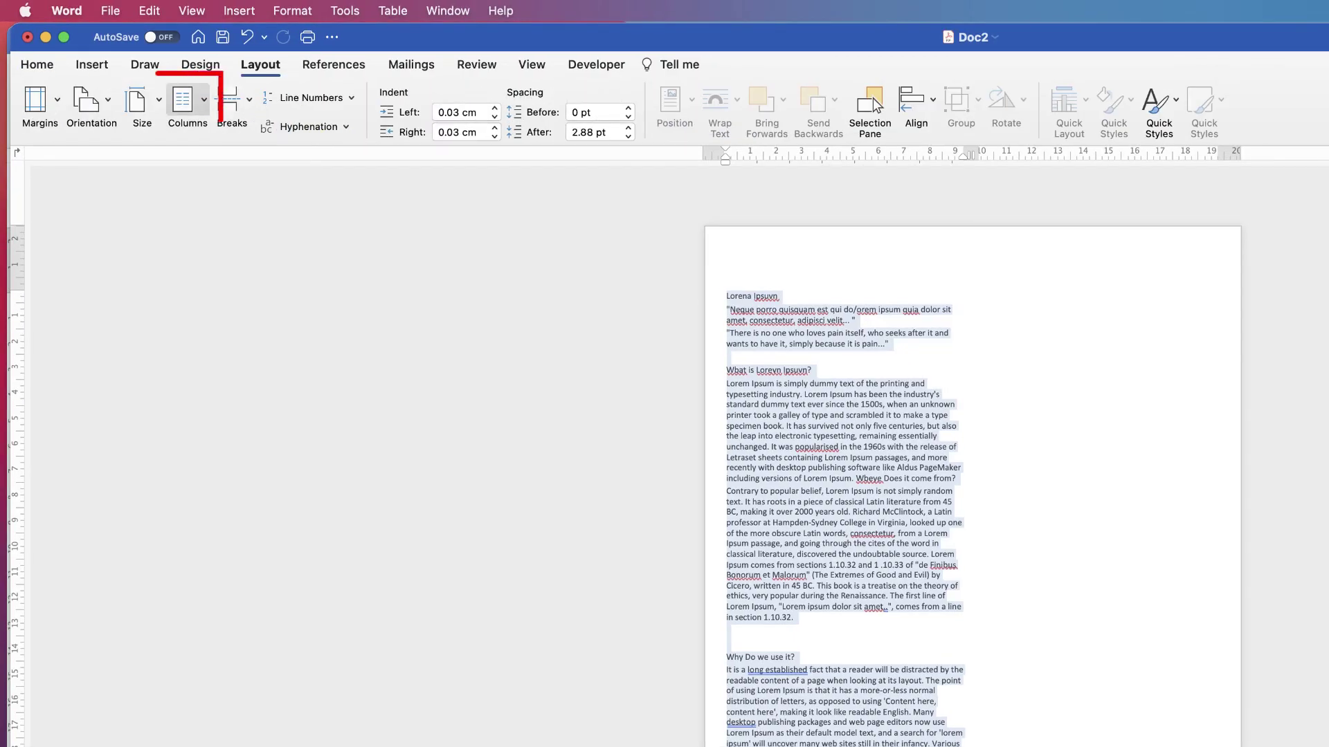
left_click(188, 102)
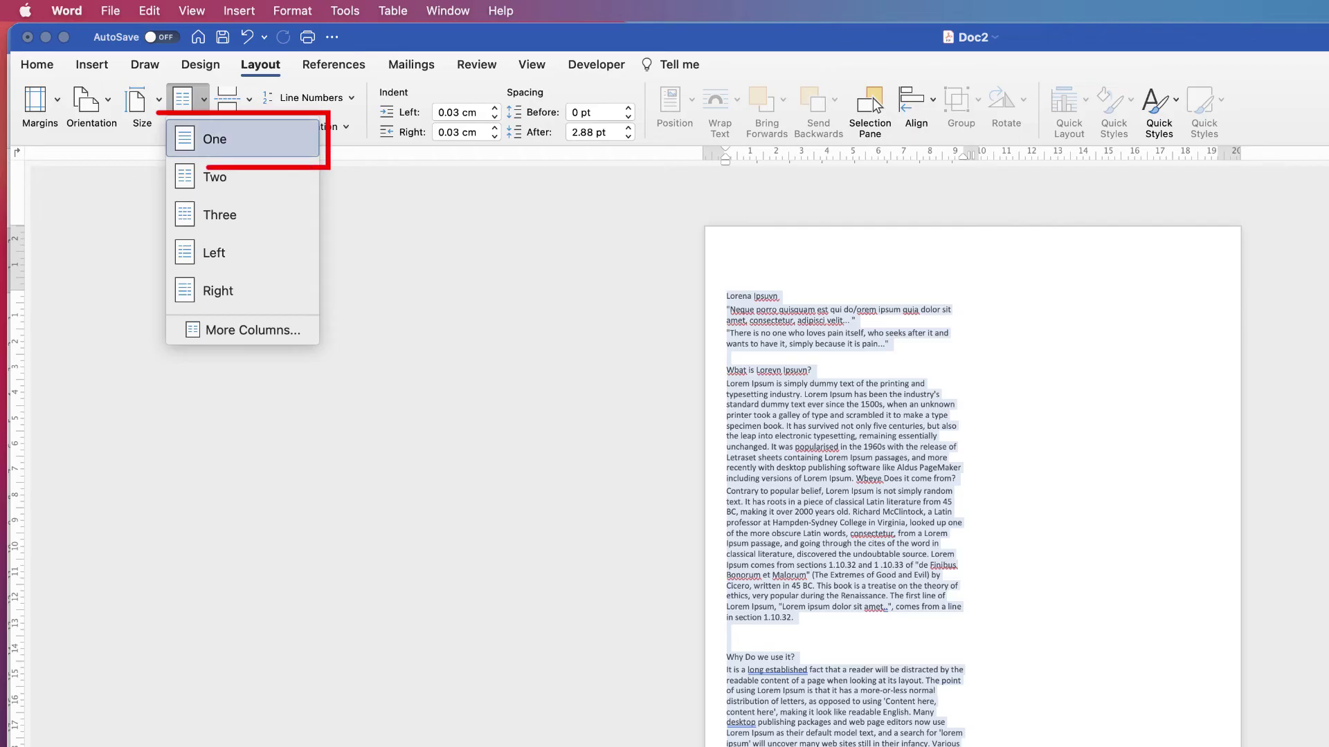
left_click(215, 139)
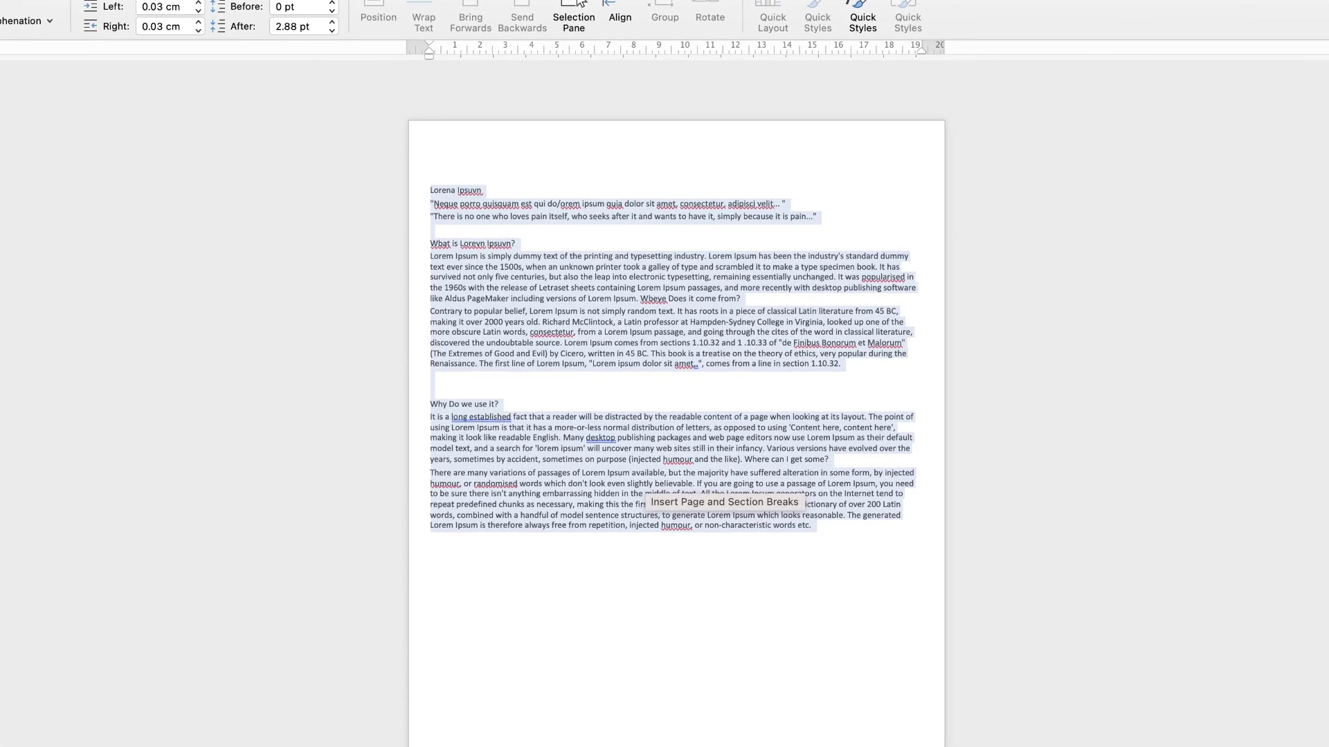
left_click(933, 579)
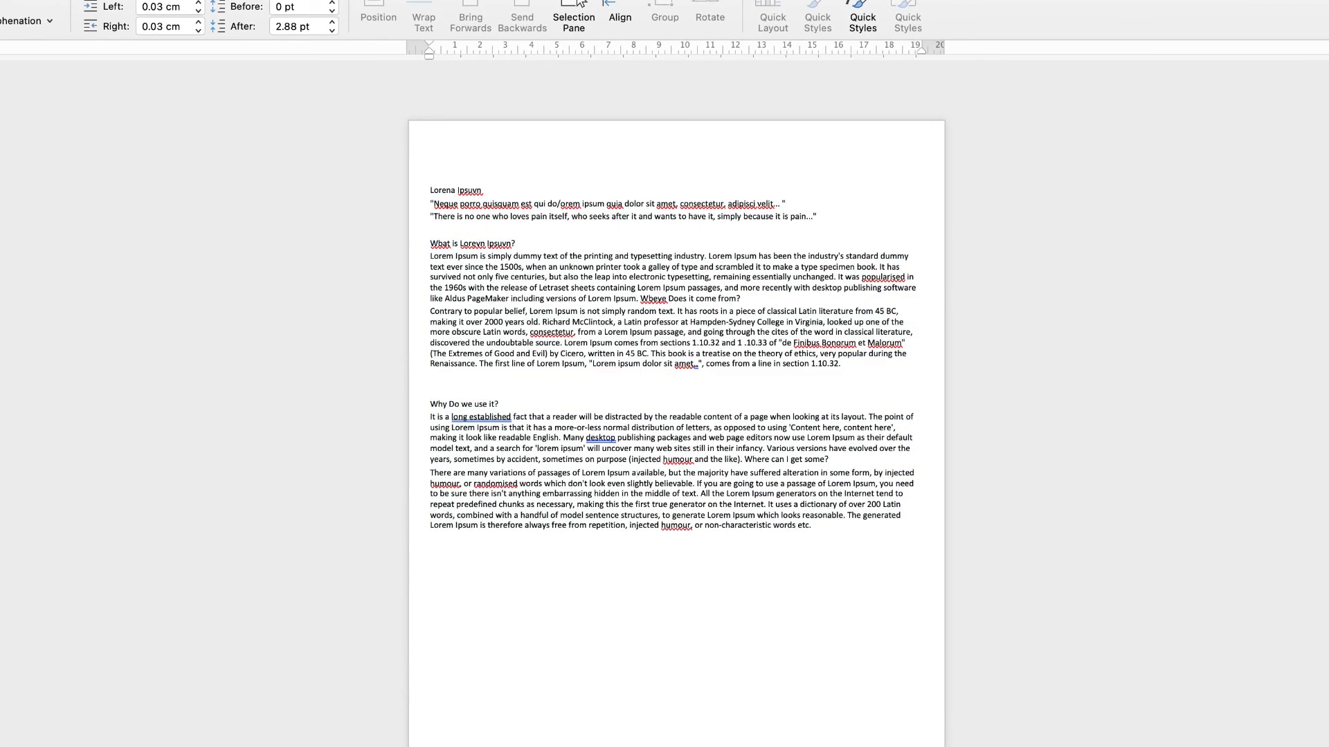